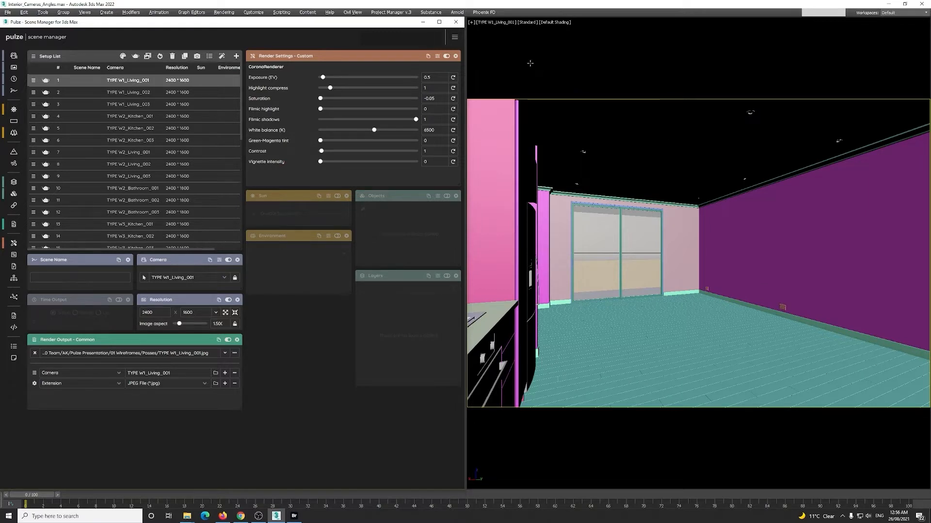
Step: Look through the whole setup list of apartment cameras in Scene Manager and return to its first entries
left_click(422, 23)
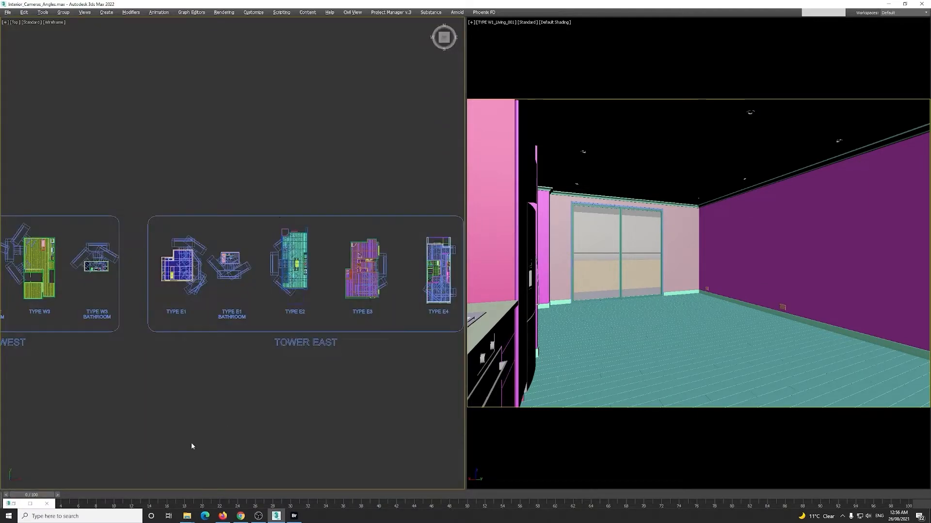
left_click(13, 505)
scroll(102, 218, "down", 5)
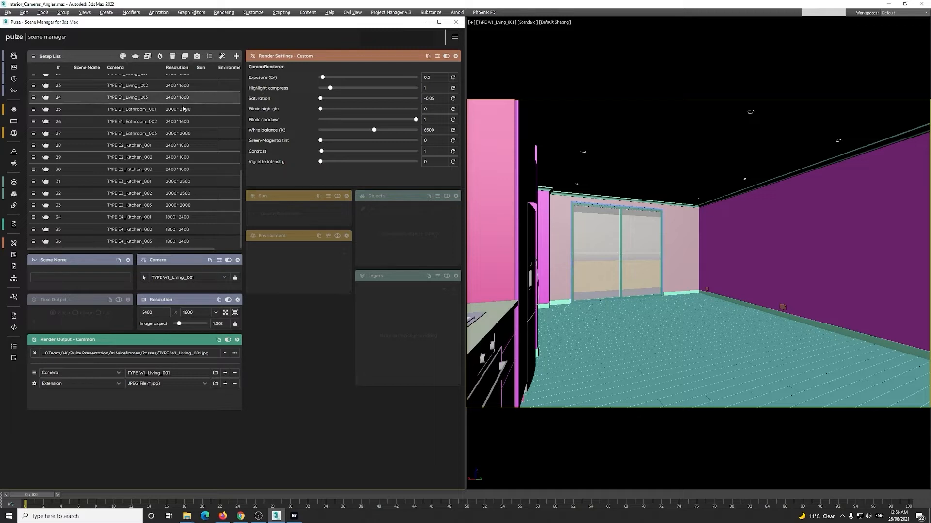
scroll(190, 128, "up", 7)
Step: Examine the Tower West apartment plans and their cameras in a maximized top view, from TYPE W1 to TYPE W3
left_click(423, 22)
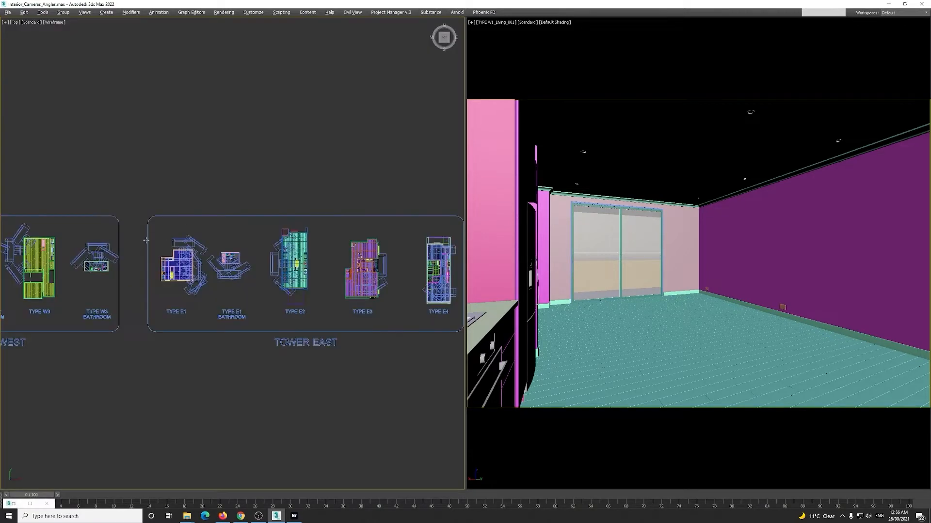
key("alt+w")
middle_click_drag(173, 239, 539, 271)
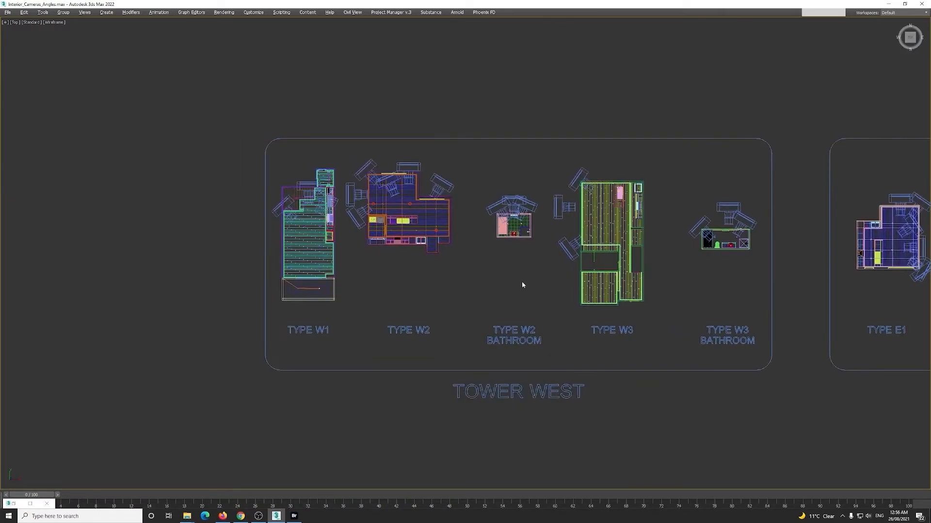
scroll(416, 297, "up", 3)
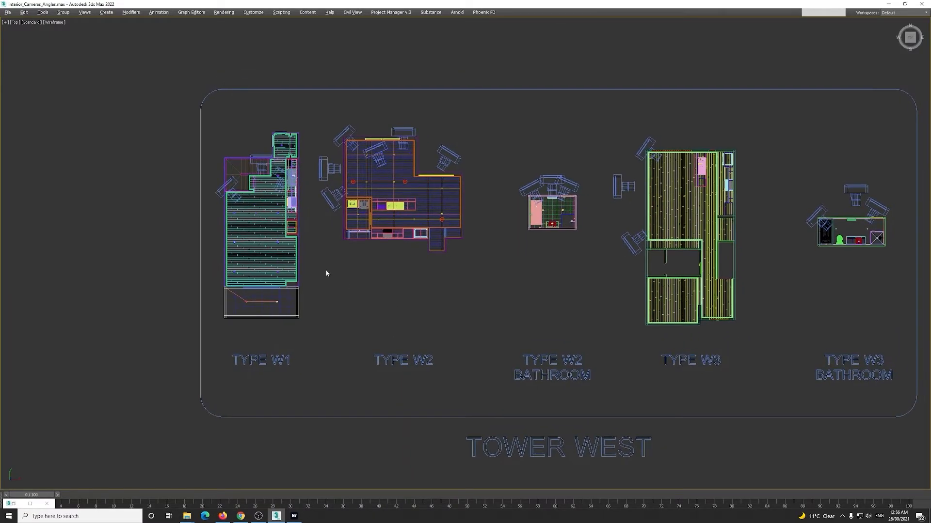
scroll(323, 291, "up", 2)
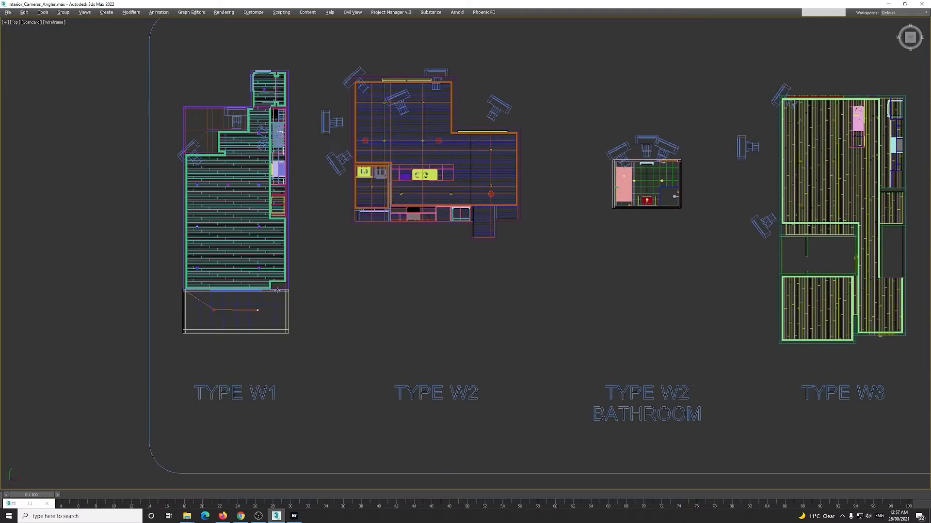
middle_click_drag(411, 291, 360, 329)
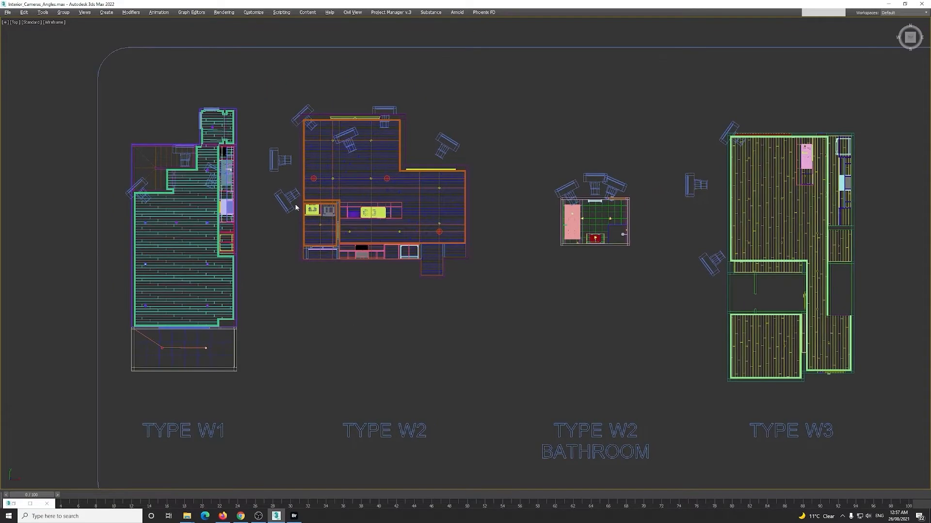
Step: Examine the Tower East plans and their camera positions in the top view, from TYPE E1 to TYPE E4
middle_click_drag(502, 266, 239, 276)
scroll(239, 276, "down", 2)
middle_click_drag(671, 263, 246, 265)
middle_click_drag(552, 260, 417, 274)
scroll(586, 243, "up", 2)
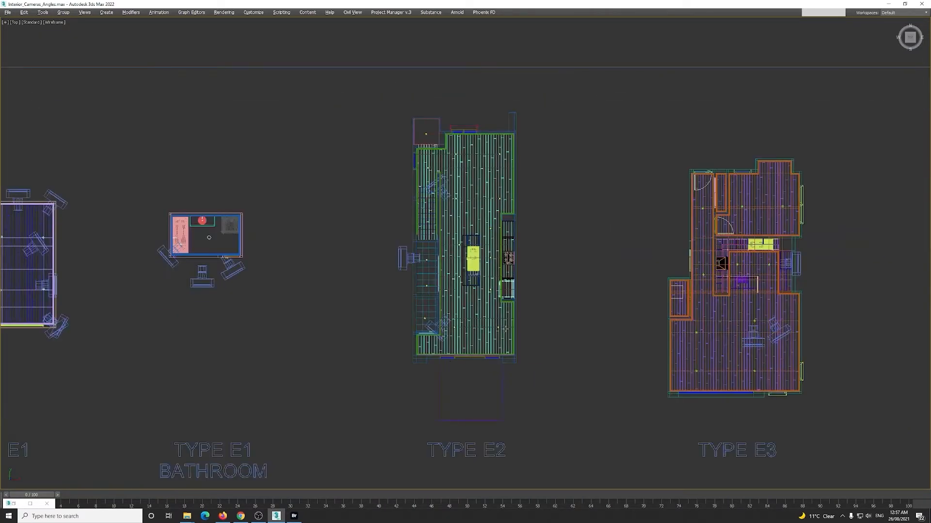
middle_click_drag(556, 143, 505, 184)
scroll(505, 184, "down", 2)
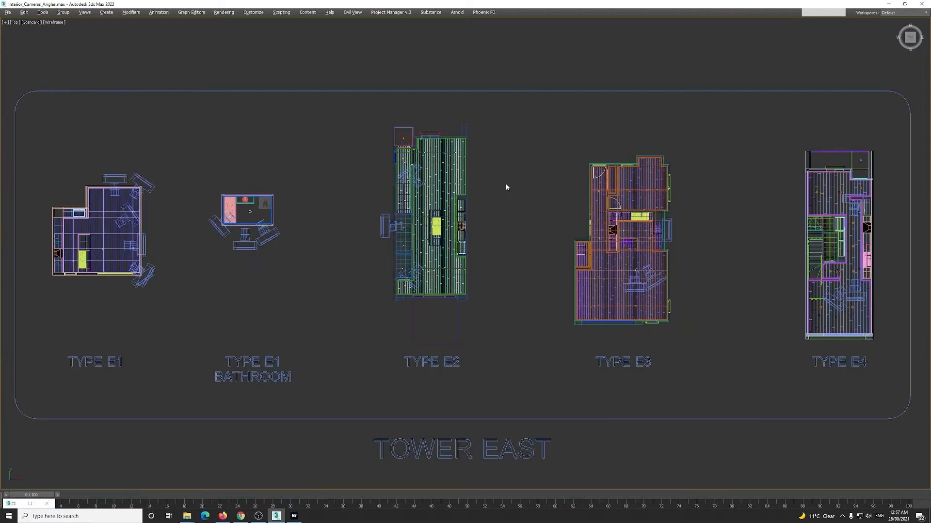
middle_click_drag(519, 215, 531, 233)
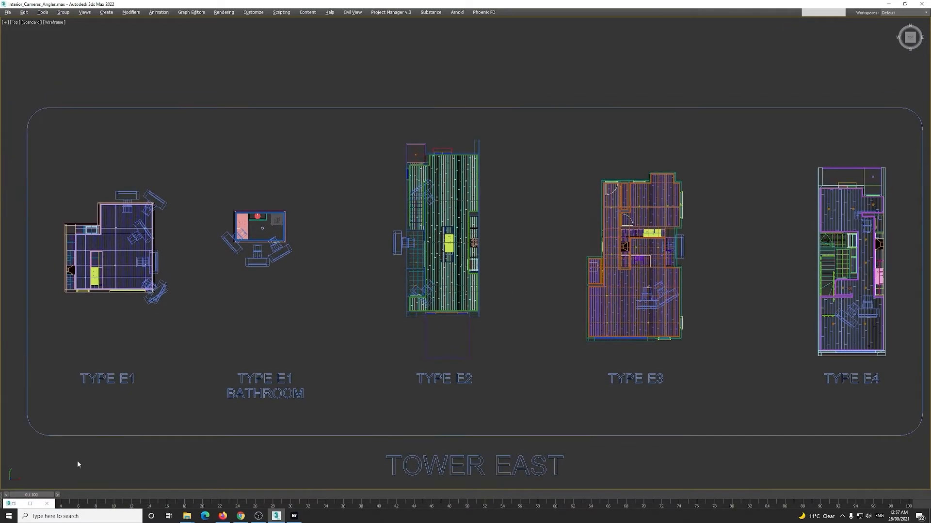
Step: Bring back Scene Manager beside the camera view and preview the first W2 kitchen, living and bathroom setups, plus W3 kitchen and bathroom
left_click(30, 504)
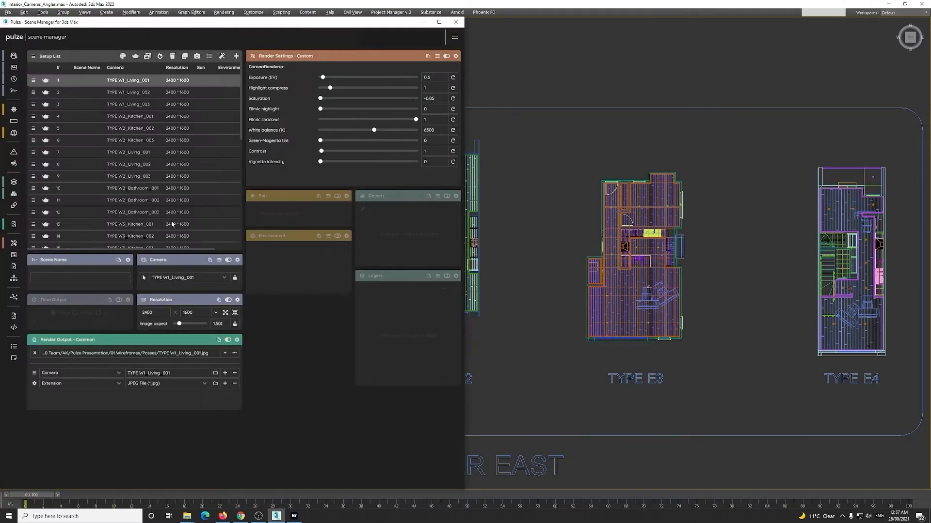
left_click(595, 163)
key("alt+w")
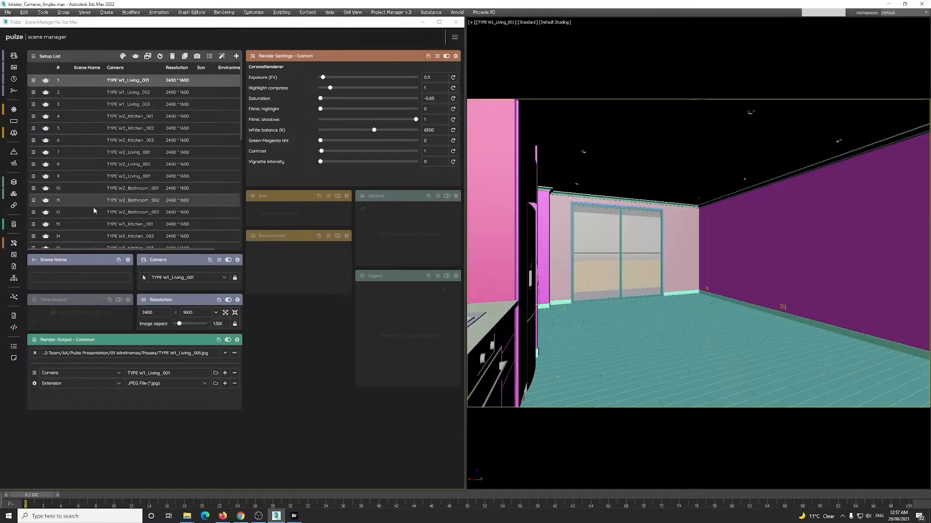
left_click(133, 116)
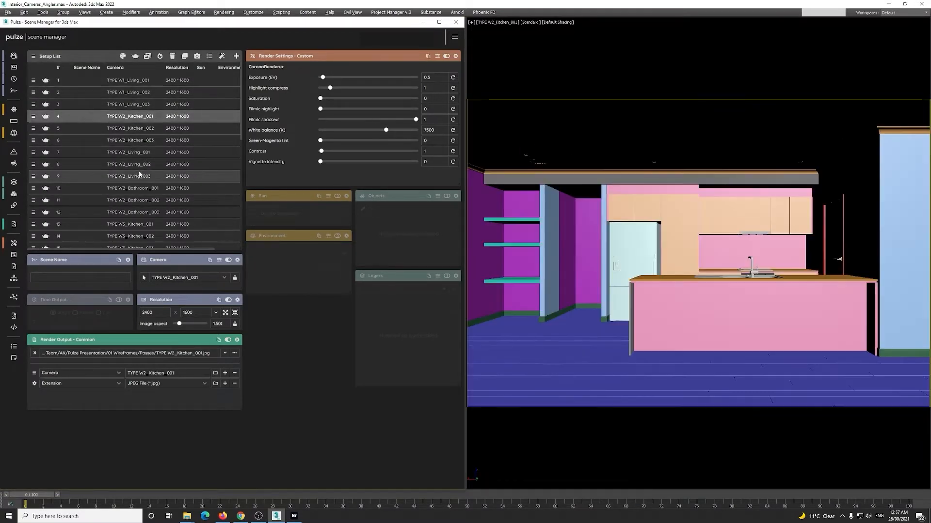
left_click(138, 152)
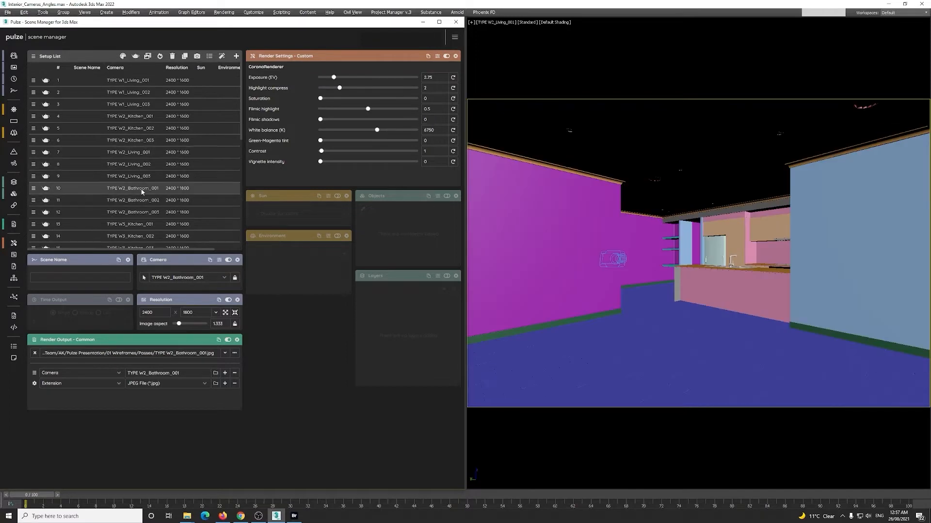
left_click(142, 190)
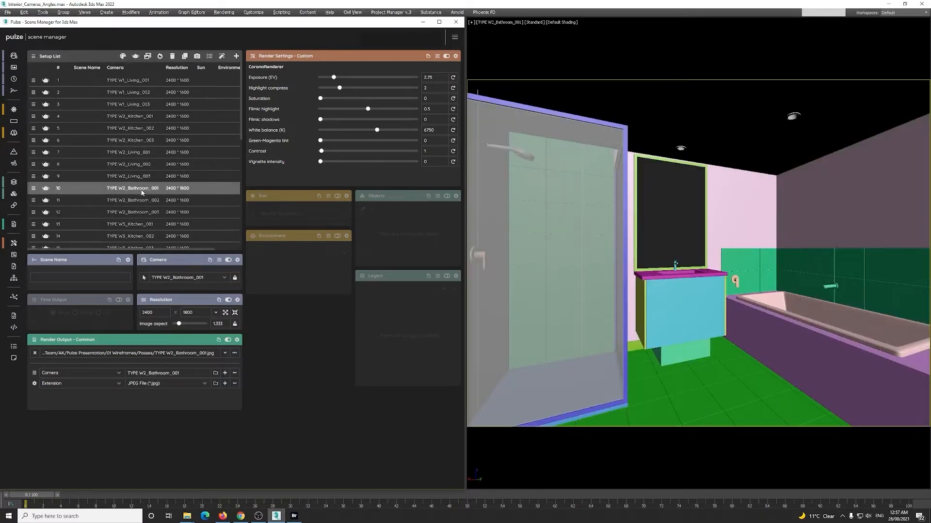
left_click(143, 225)
scroll(141, 204, "down", 3)
left_click(137, 115)
Step: Preview the Tower East setups: the first E1 kitchen, living and bathroom cameras, plus Kitchen_001 for types E2, E3 and E4
left_click(141, 151)
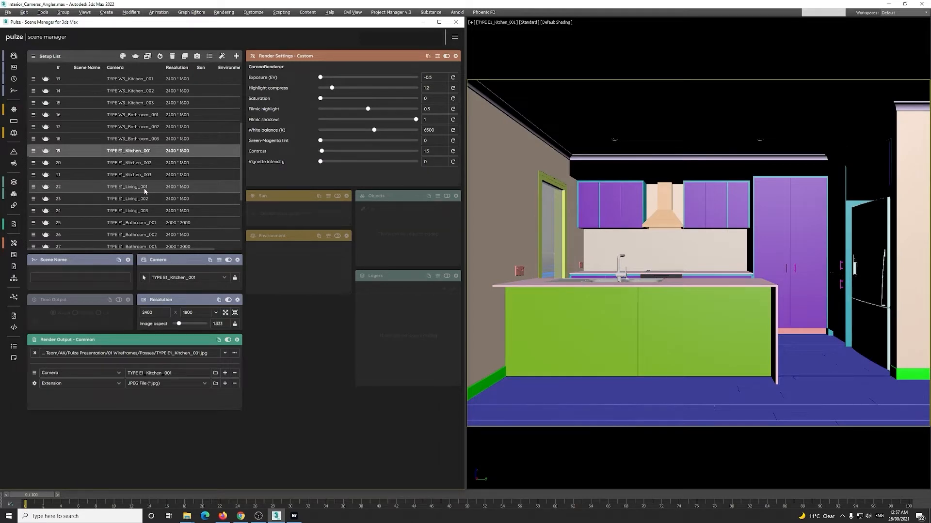
left_click(144, 191)
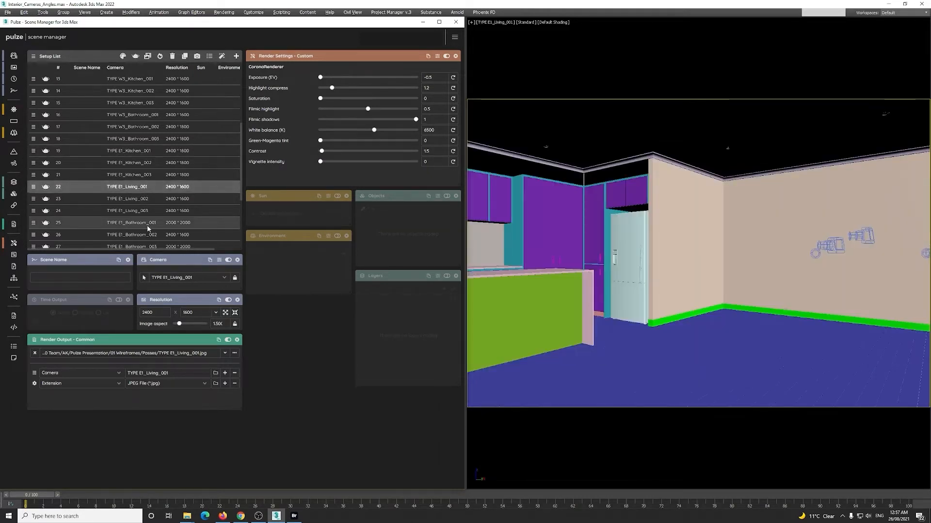
left_click(147, 225)
scroll(147, 225, "down", 2)
scroll(147, 222, "down", 2)
left_click(144, 185)
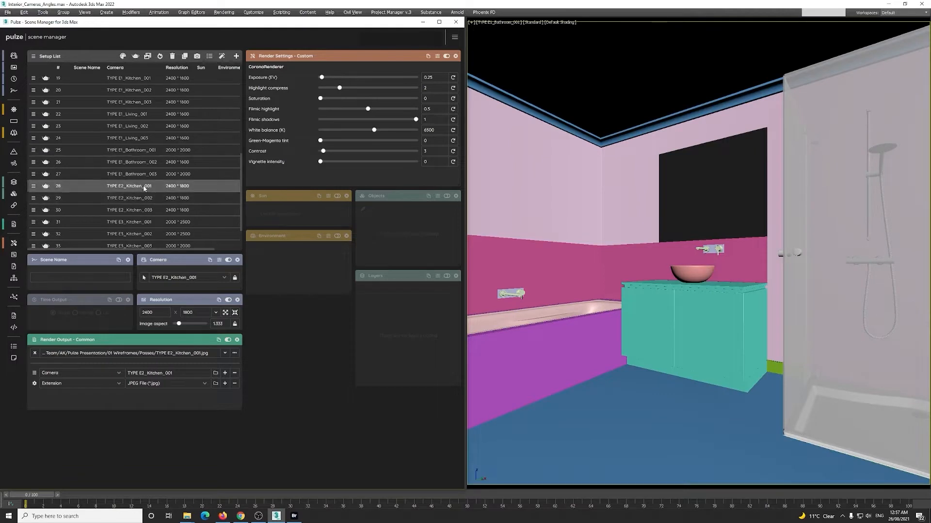
scroll(147, 161, "down", 3)
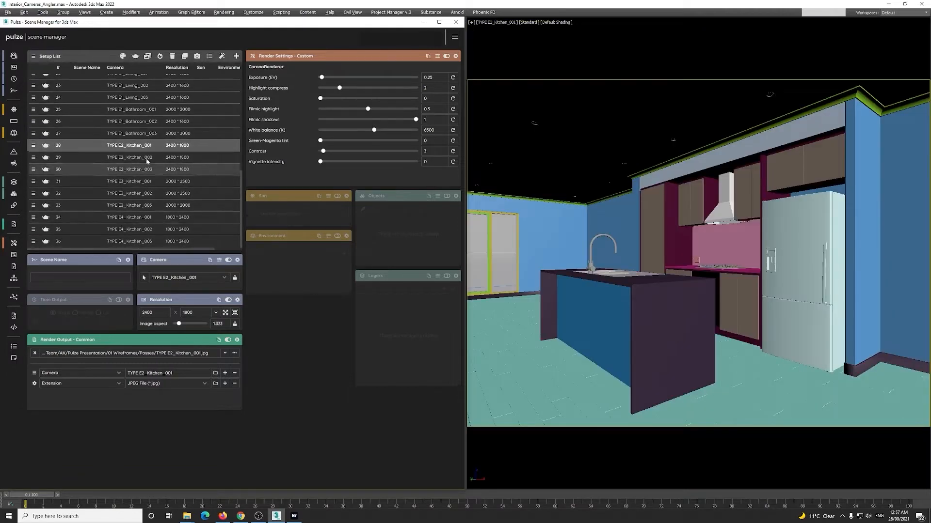
left_click(139, 182)
left_click(146, 218)
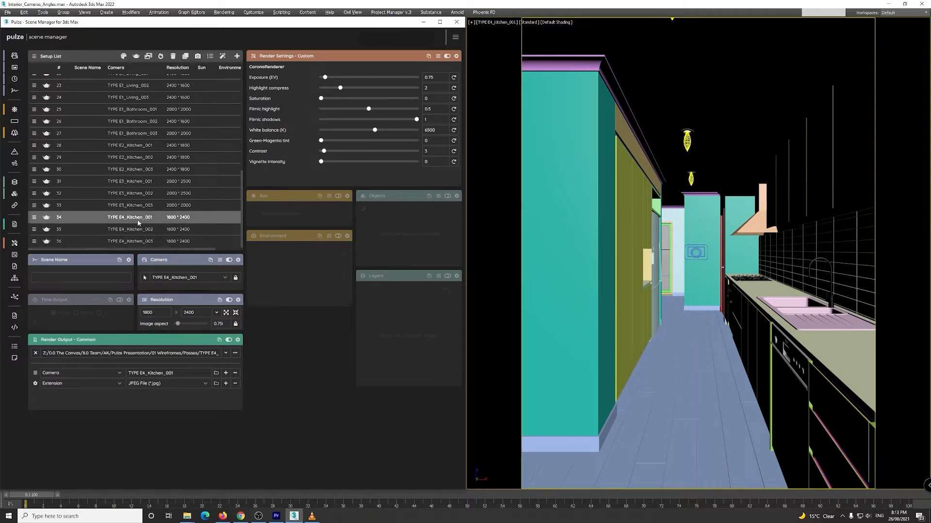
Step: Preview the setups E3_Kitchen_002, E2_Kitchen_002, E1_Bathroom_002, E1_Bathroom_001 and E1_Kitchen_001, working back up the setup list
left_click(133, 194)
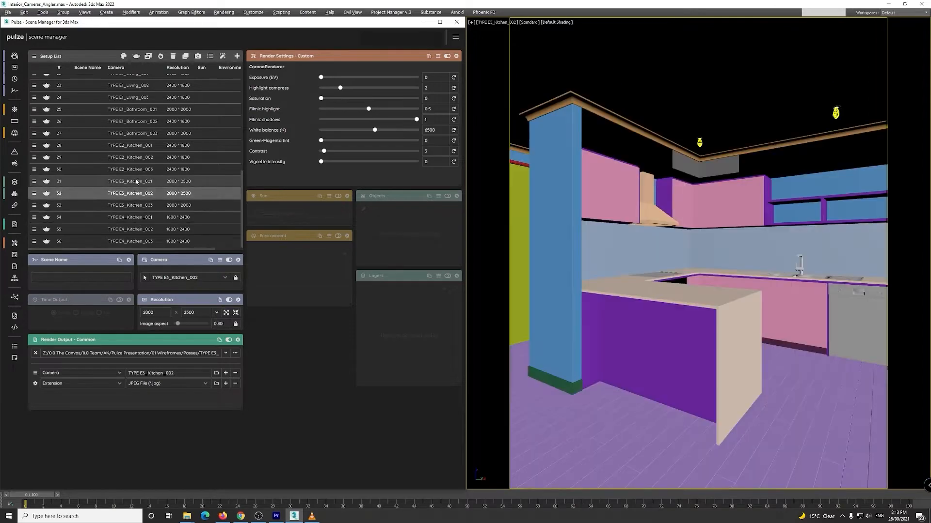
left_click(130, 157)
scroll(141, 205, "up", 2)
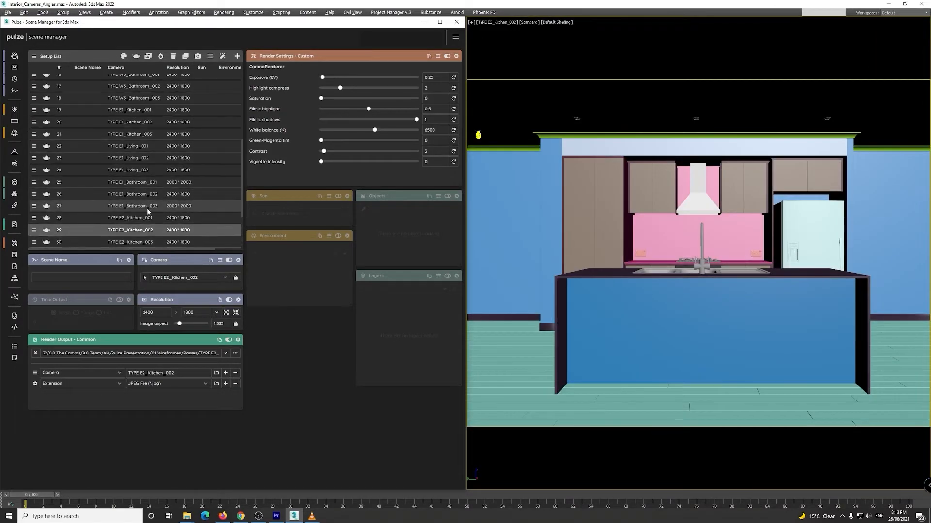
left_click(139, 194)
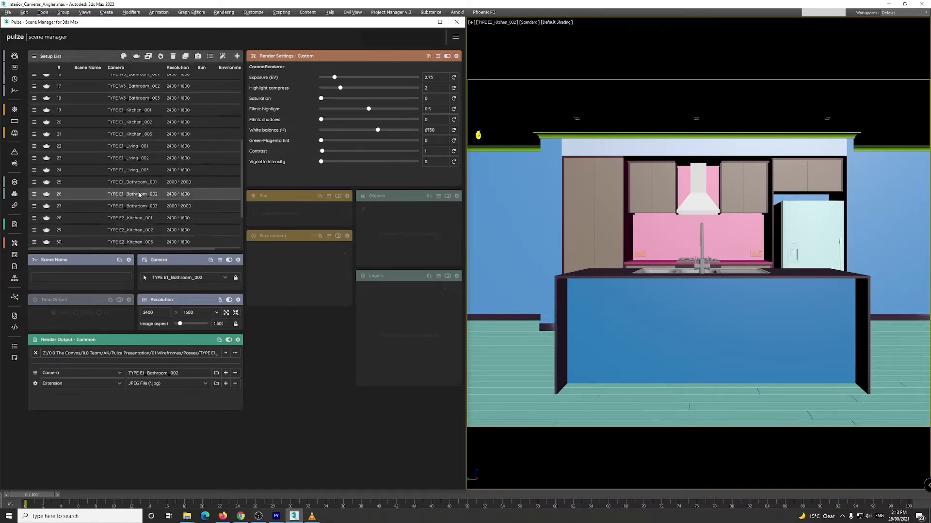
left_click(137, 184)
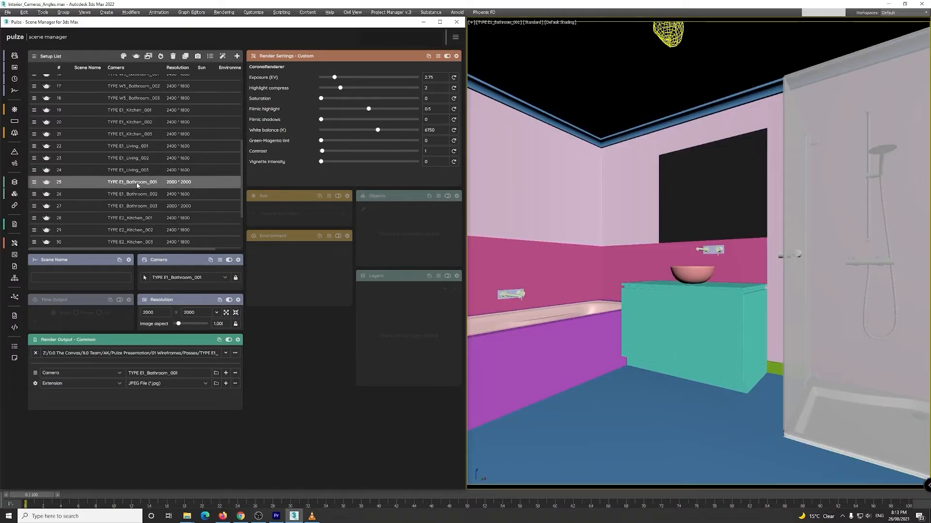
scroll(137, 184, "up", 2)
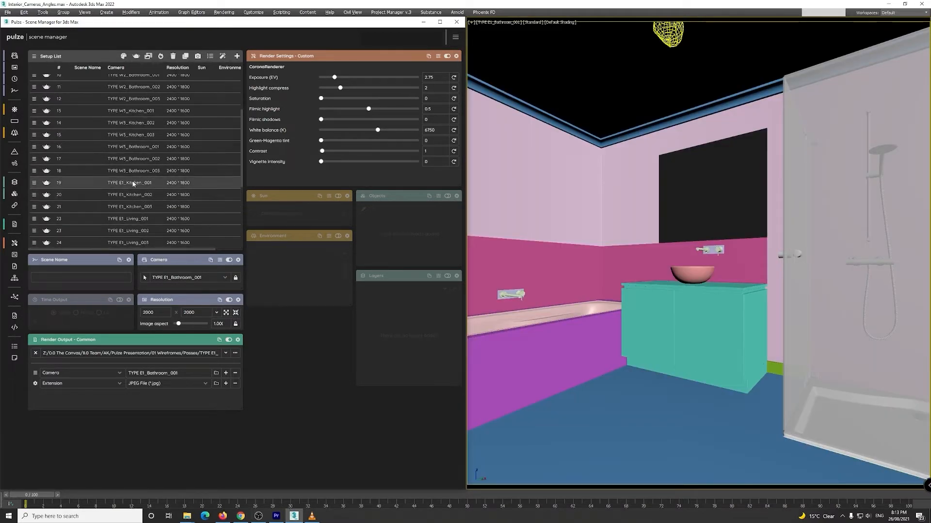
left_click(135, 186)
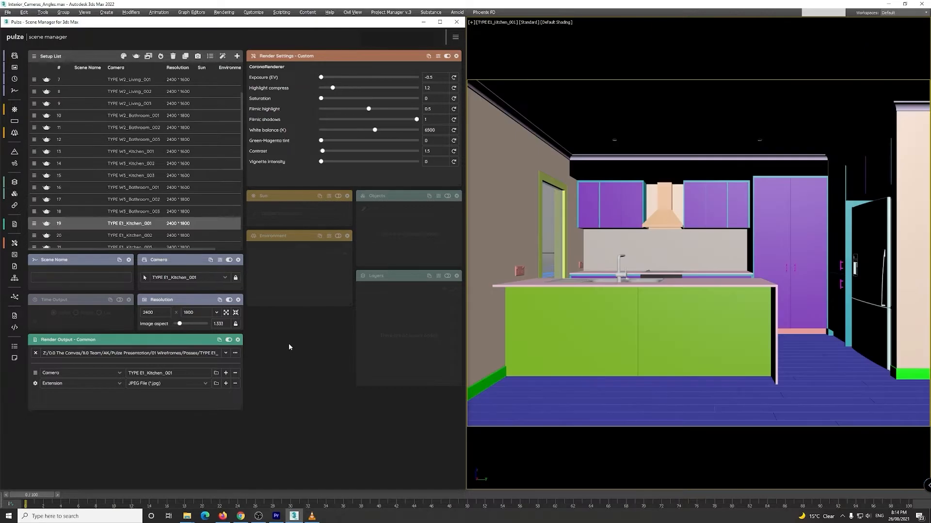
Step: Preview the Tower West setups W3_Bathroom_001, W3_Kitchen_001 and W2_Bathroom_001
left_click(156, 188)
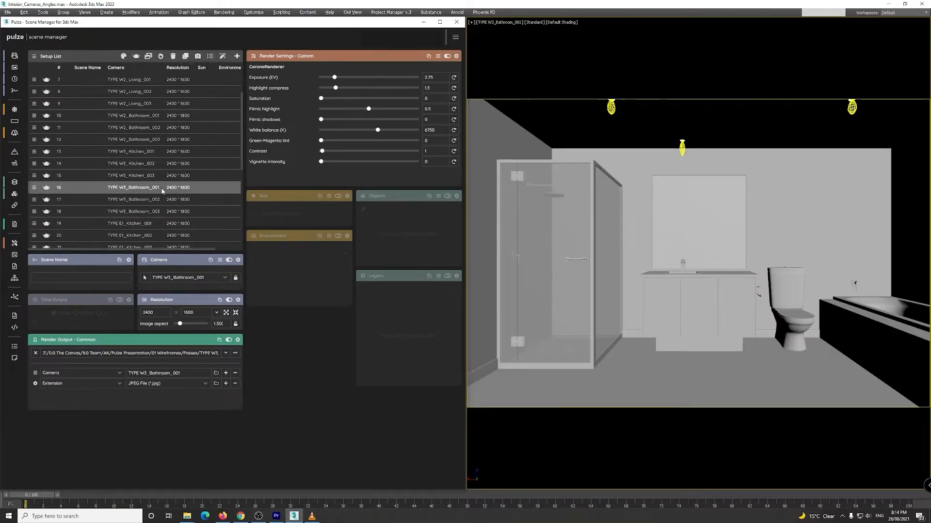
left_click(151, 151)
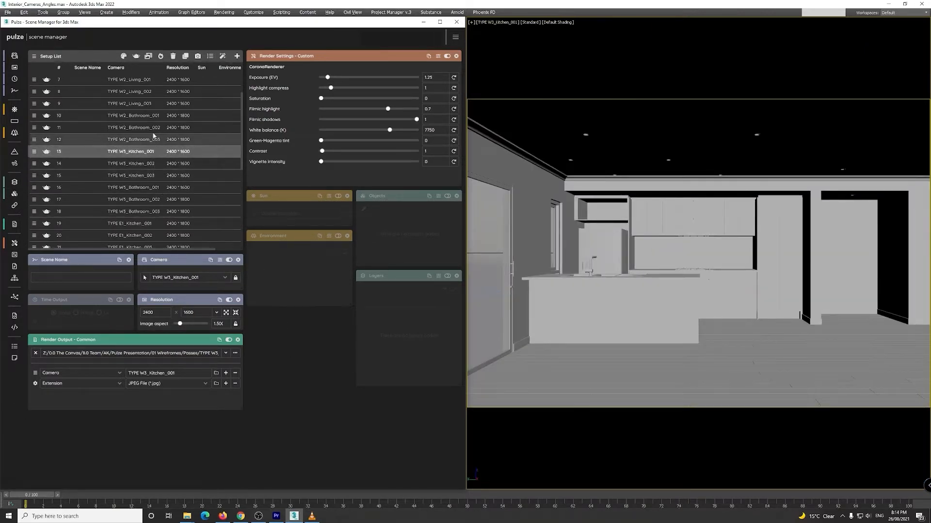
left_click(150, 117)
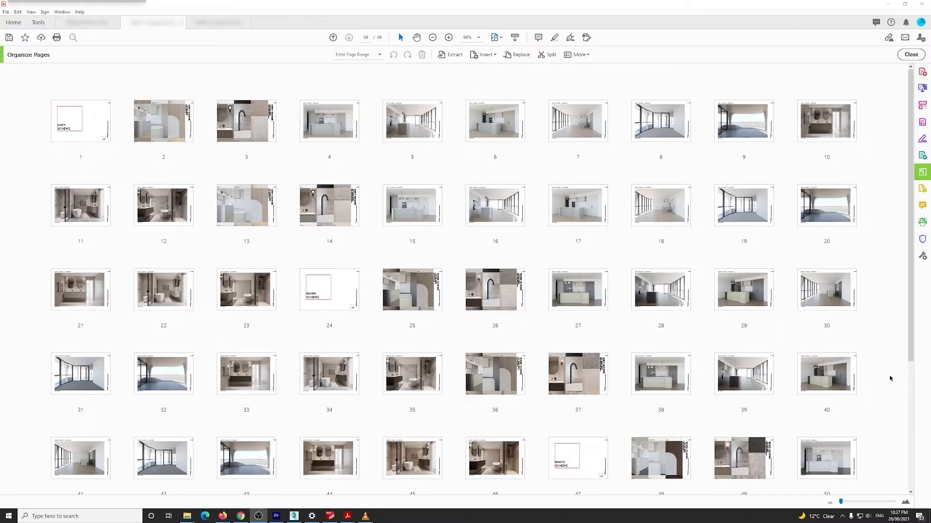
Step: Look through the page thumbnails of the rendered apartment schemes in the PDF presentation open in Acrobat
scroll(890, 379, "down", 5)
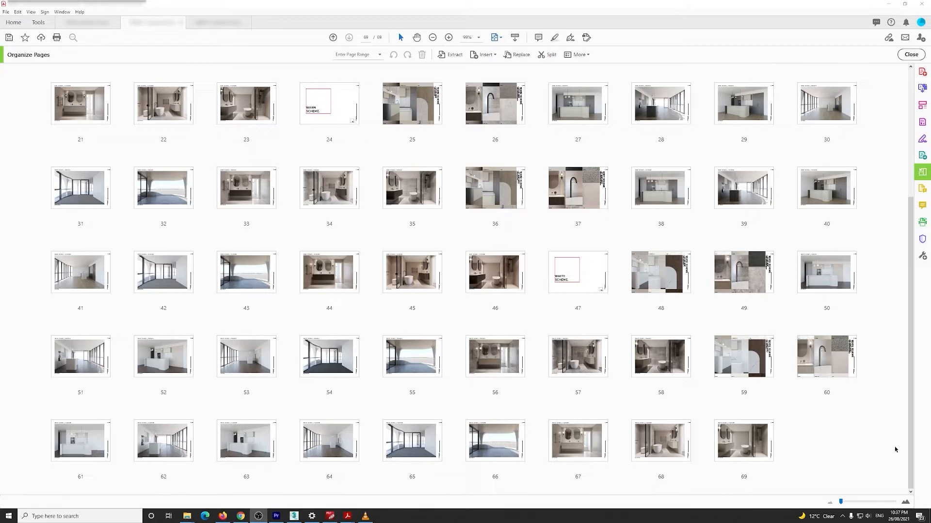
scroll(894, 449, "up", 5)
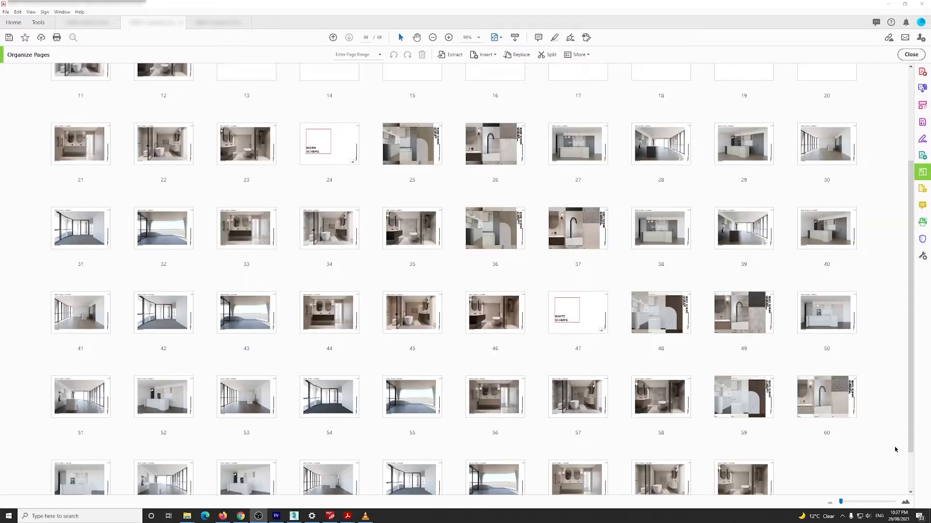
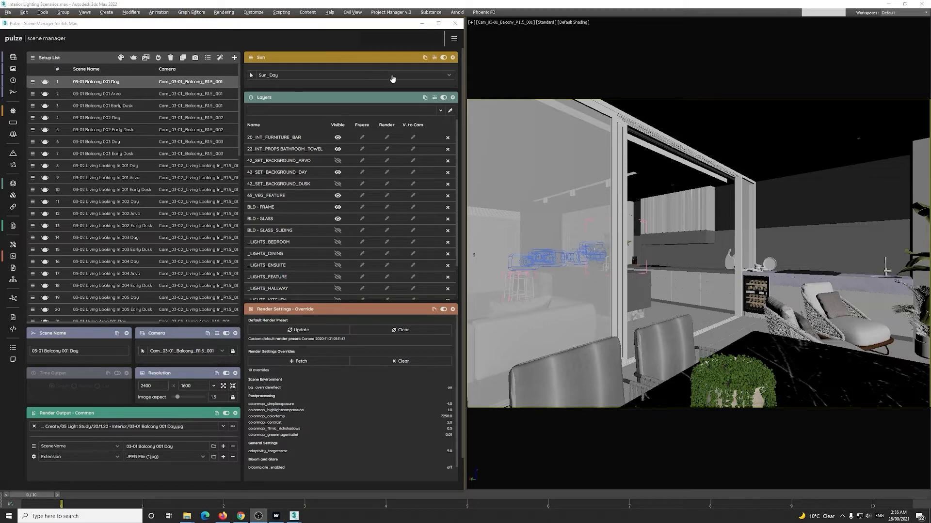
Step: In the Interior Lighting Scenarios scene, examine the Day, Arvo and Dusk suns in a maximized top view alongside Scene Manager
left_click(422, 24)
key("alt+w")
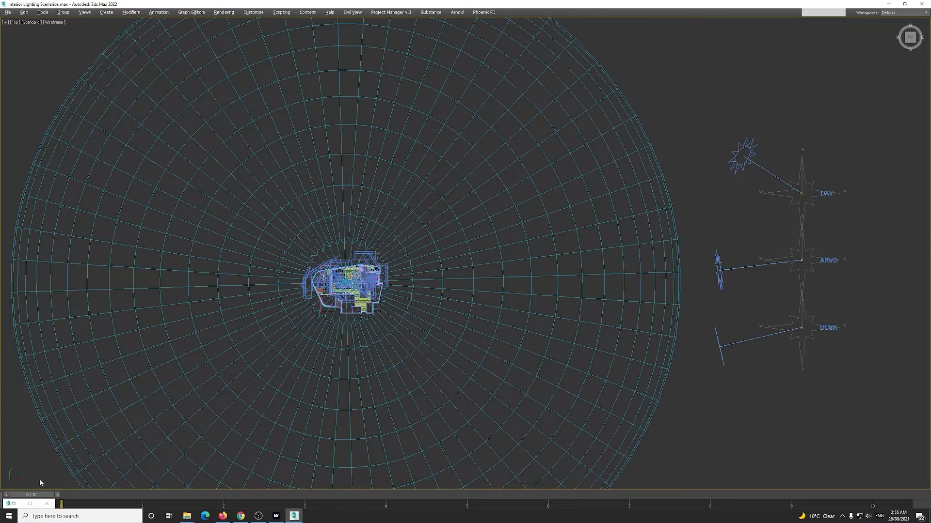
left_click(30, 503)
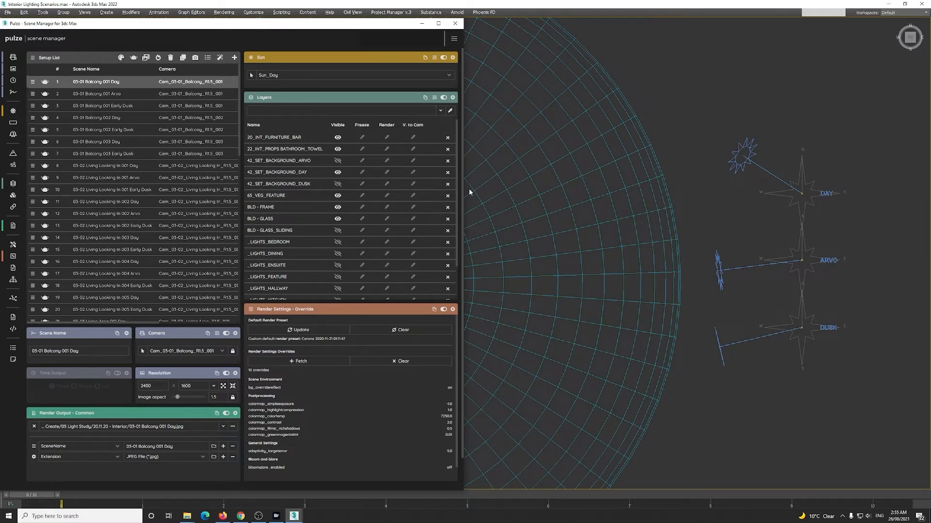
mouse_move(457, 187)
left_mouse_down()
mouse_move(457, 218)
mouse_move(457, 181)
left_mouse_up()
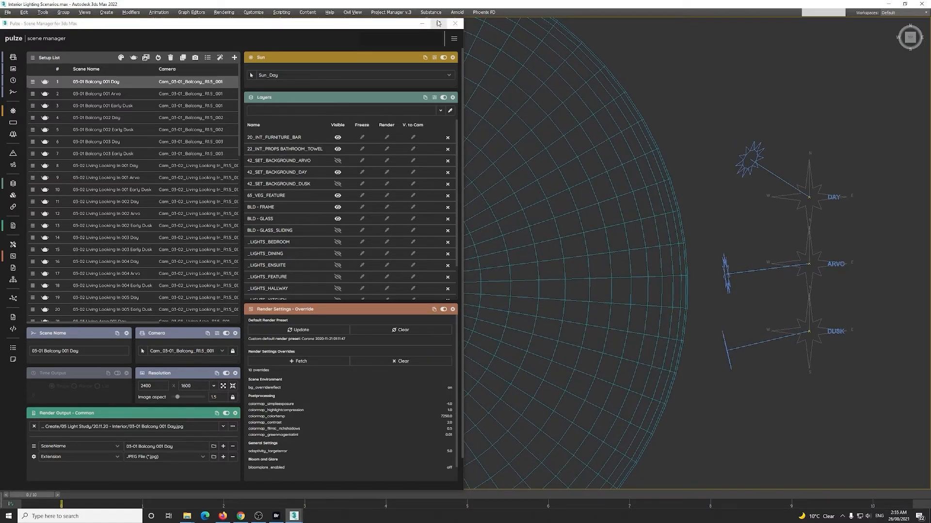
Step: Display the scene shaded without Scene Manager and examine the aerial backdrop around the building, then bring Scene Manager back
left_click(422, 23)
key("F3")
middle_click_drag(511, 200, 508, 188, "alt")
middle_click_drag(285, 235, 500, 279, "alt")
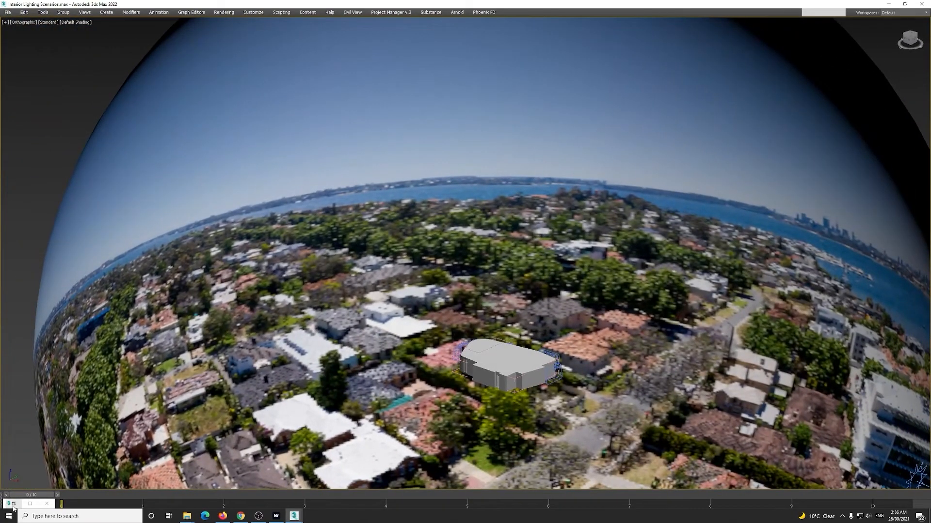
left_click(27, 503)
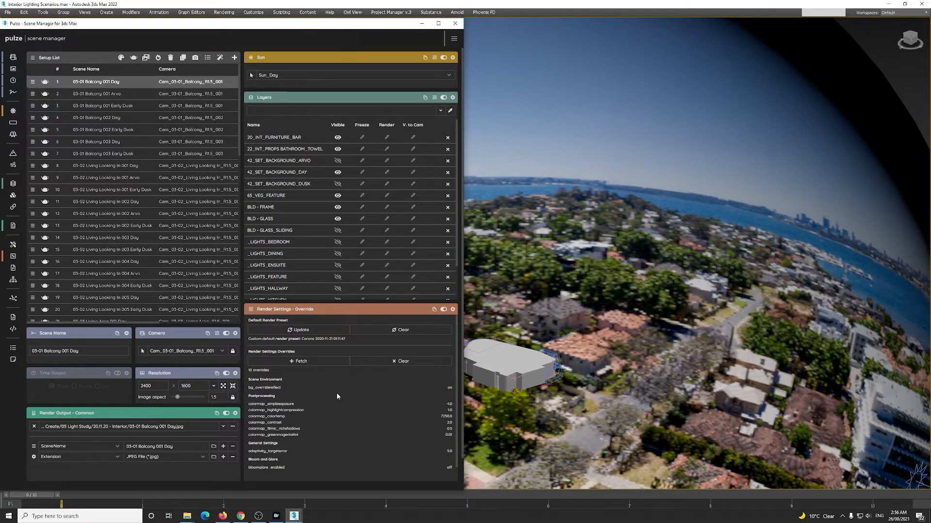
scroll(341, 393, "down", 1)
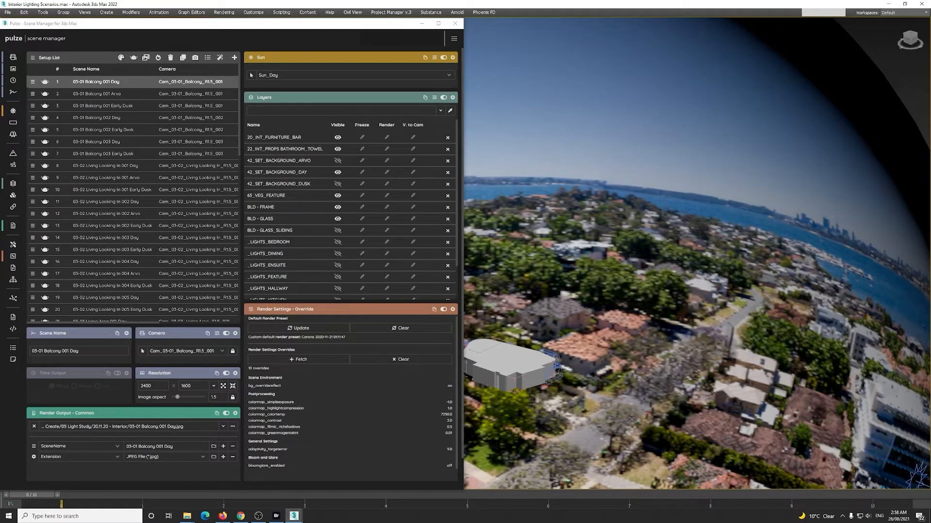
Step: Examine the apartment building up close in the shaded view alongside the render settings overrides for 03-01 Balcony 001 Day
scroll(631, 417, "up", 10)
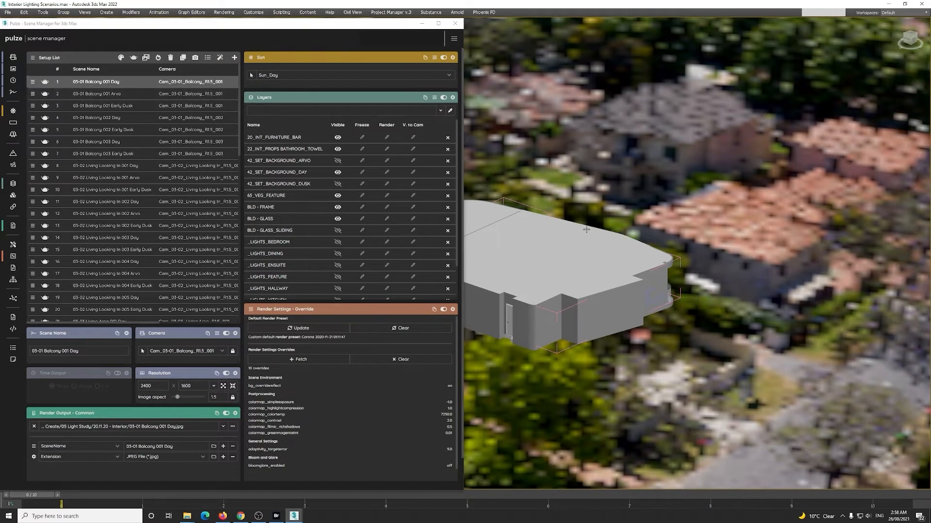
scroll(628, 349, "up", 6)
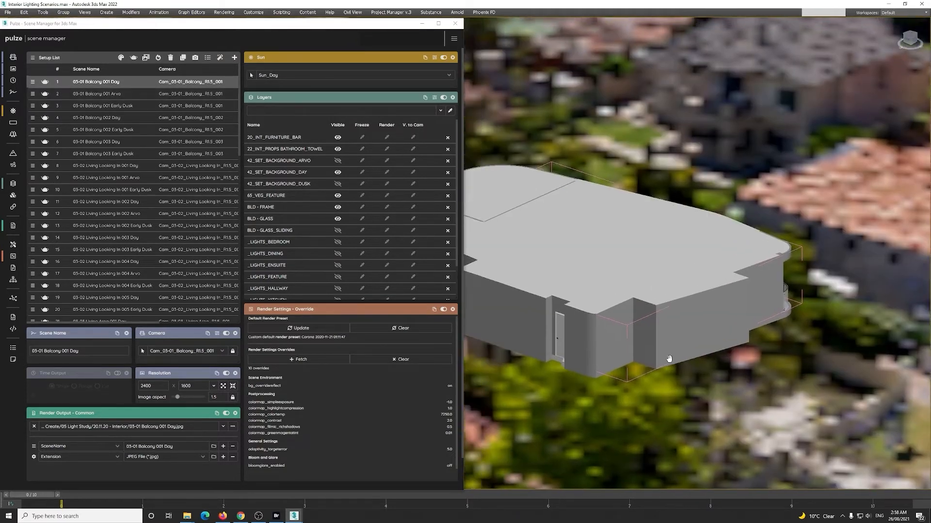
mouse_move(669, 359)
middle_mouse_down()
mouse_move(692, 369)
mouse_move(702, 353)
mouse_move(698, 372)
middle_mouse_up()
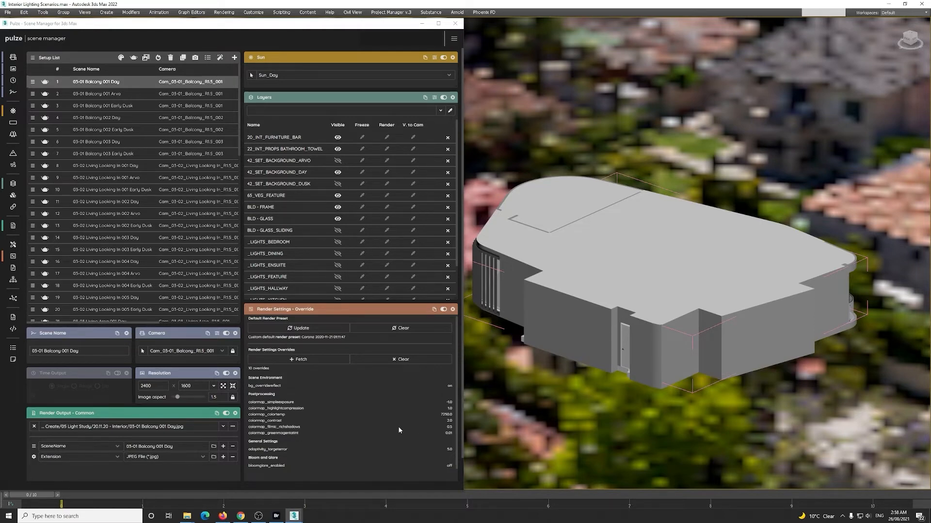
scroll(399, 431, "down", 1)
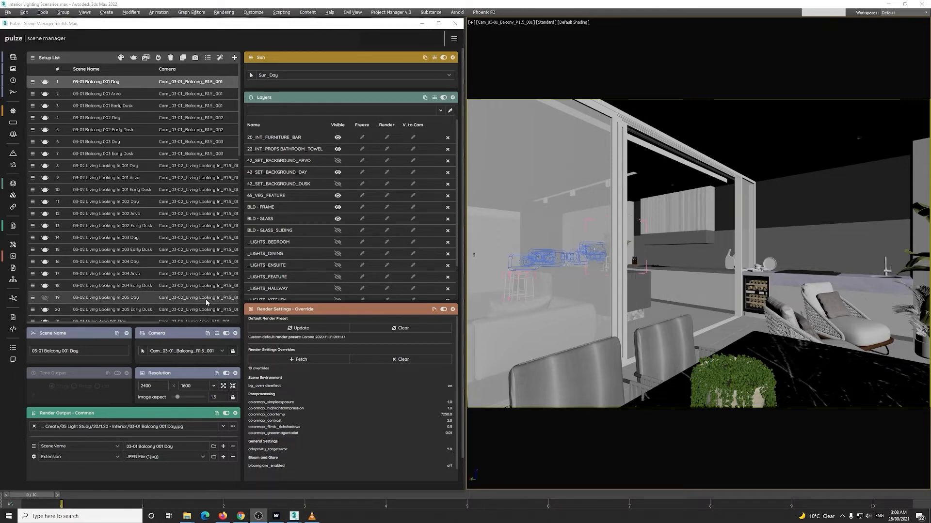
Step: Look through the Day, Arvo and Early Dusk setups for the living area, ensuite and bedroom cameras
scroll(205, 298, "down", 10)
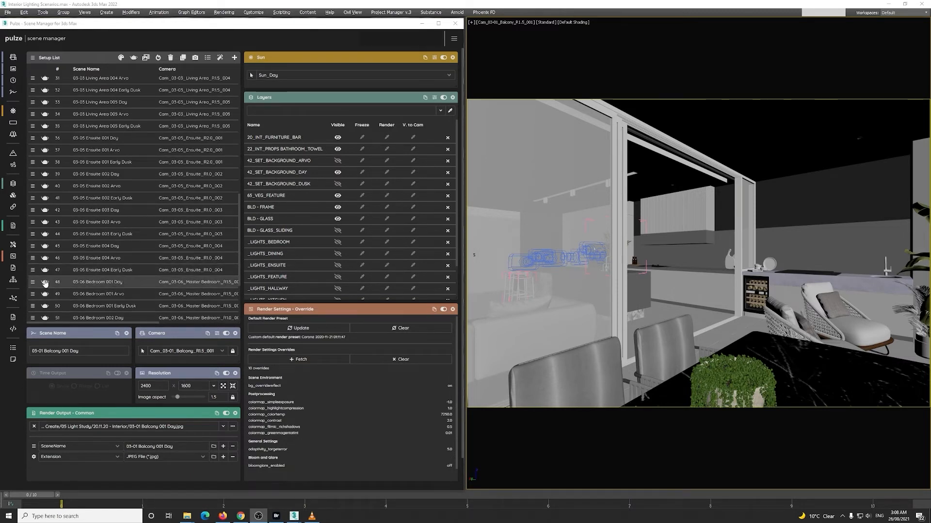
scroll(44, 271, "up", 3)
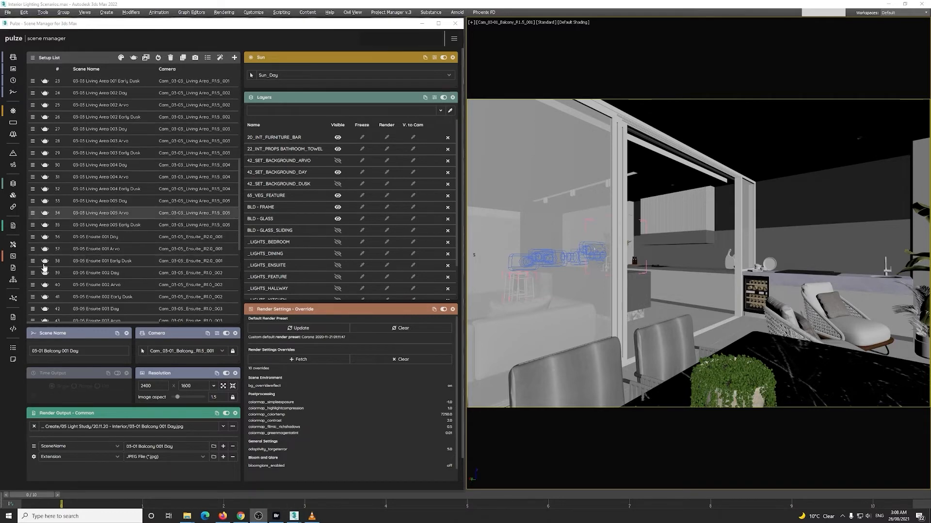
scroll(44, 266, "down", 5)
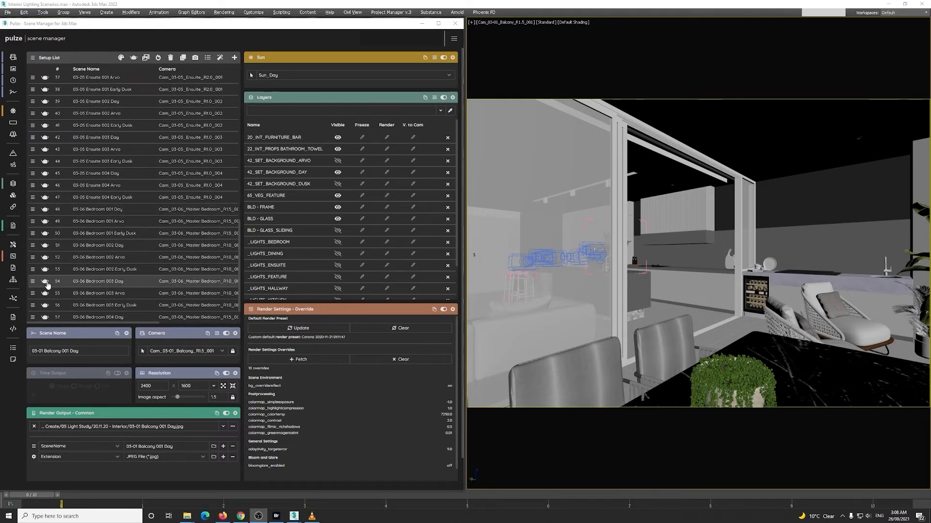
scroll(46, 288, "down", 1)
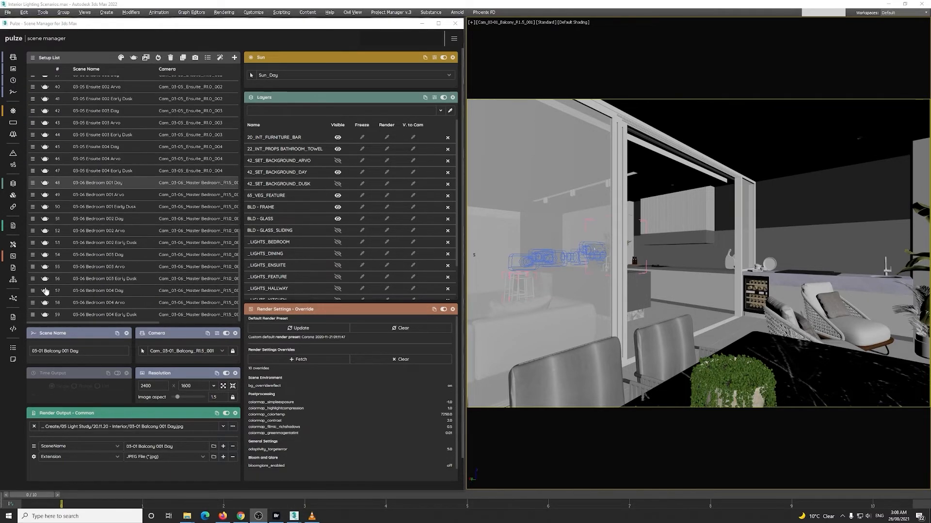
scroll(45, 291, "down", 1)
scroll(48, 291, "up", 2)
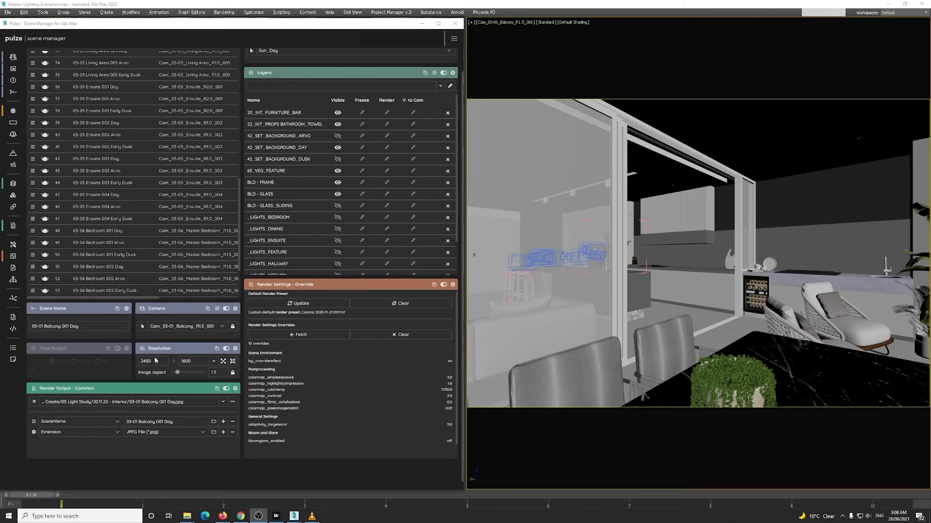
scroll(46, 208, "up", 6)
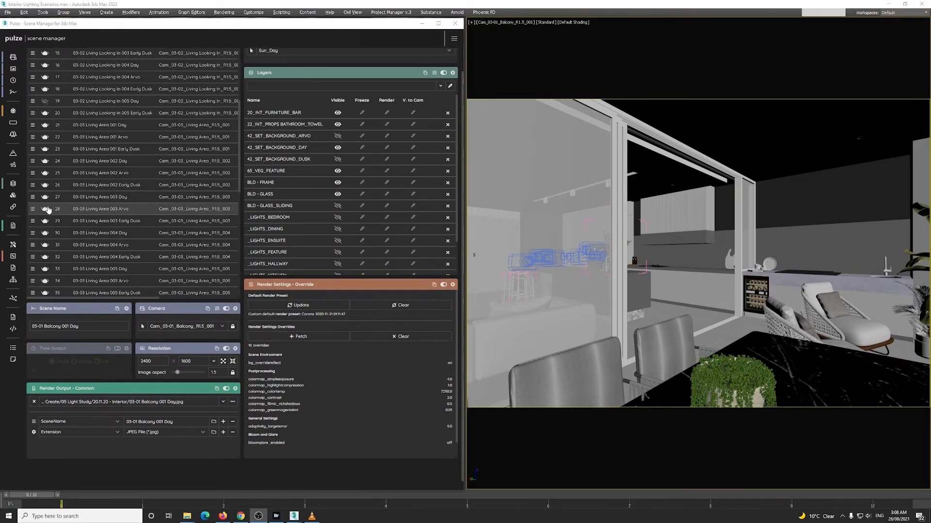
Step: Exclude 03-03 Living Area 003 Arvo, 03-03 Living Area 004 Early Dusk and 03-05 Ensuite 003 Day from rendering
left_click(45, 258)
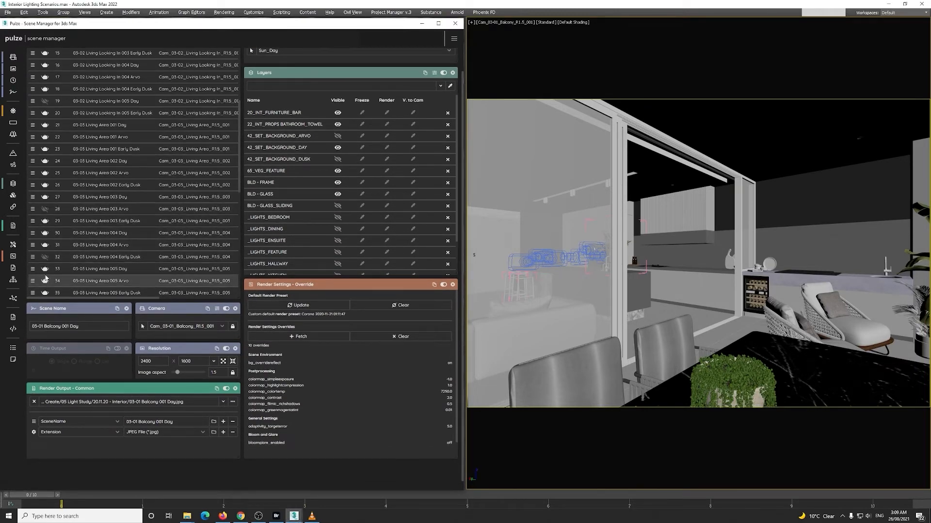
left_click(45, 149)
scroll(45, 203, "down", 4)
left_click(44, 231)
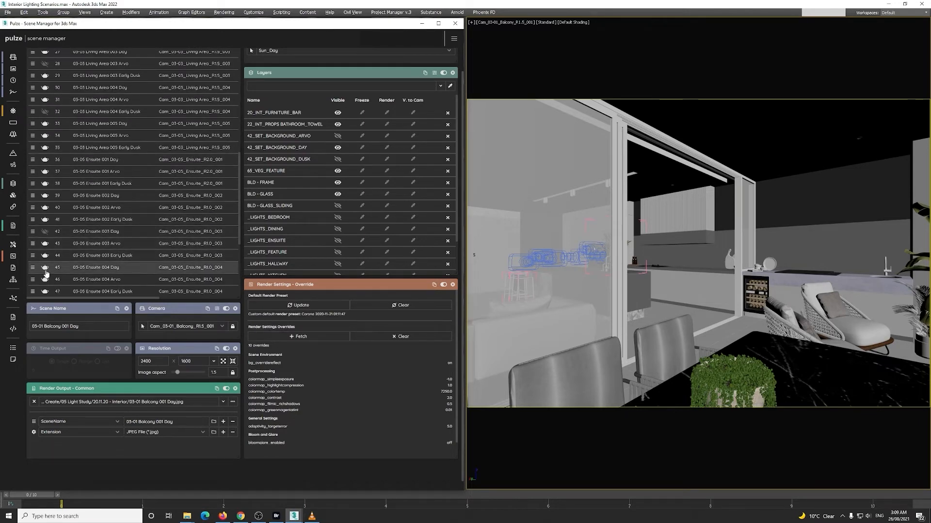
scroll(129, 232, "up", 10)
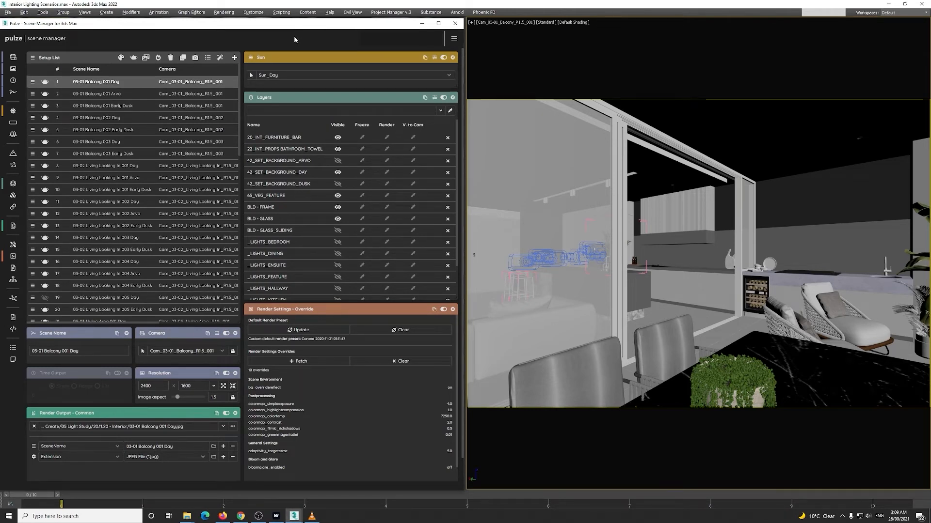
left_click(137, 59)
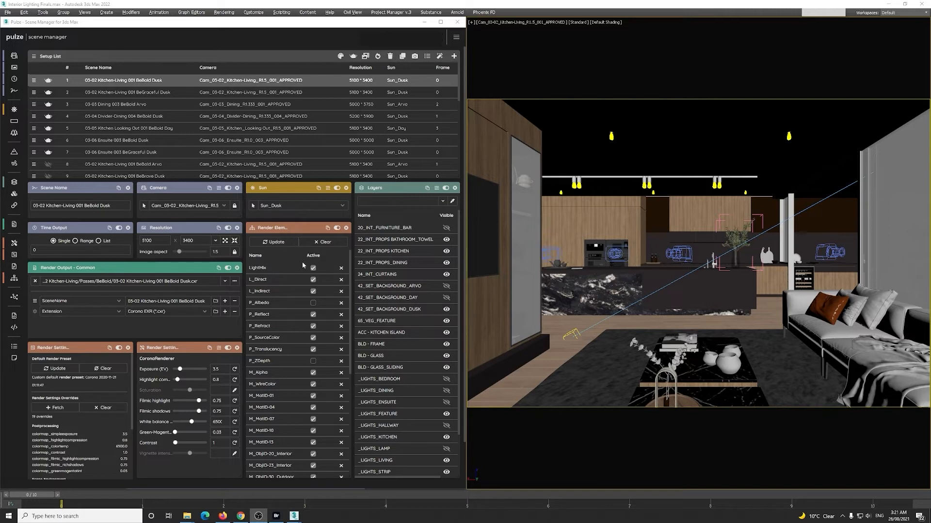
Step: In the Interior Lighting Finals scene, review the render elements and available output file formats for 03-02 Kitchen-Living 001 BeBold Dusk
scroll(325, 291, "down", 2)
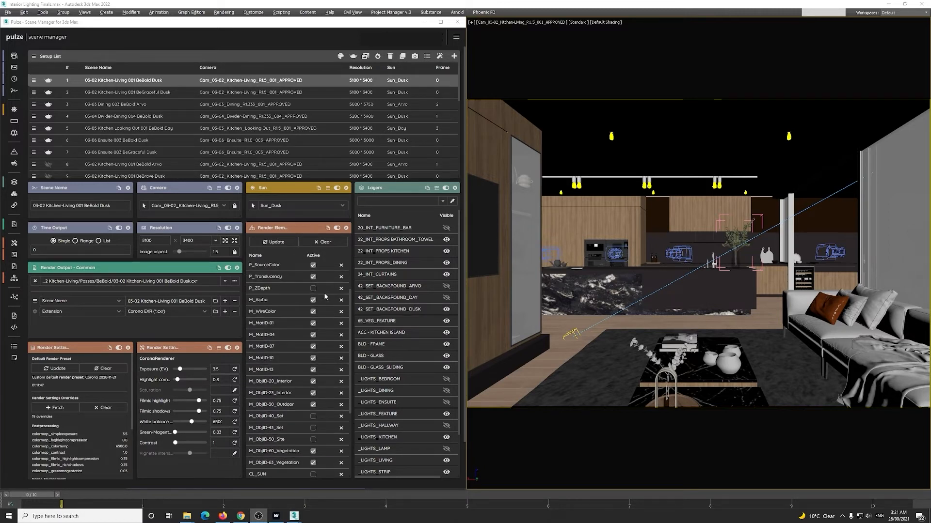
scroll(324, 310, "down", 3)
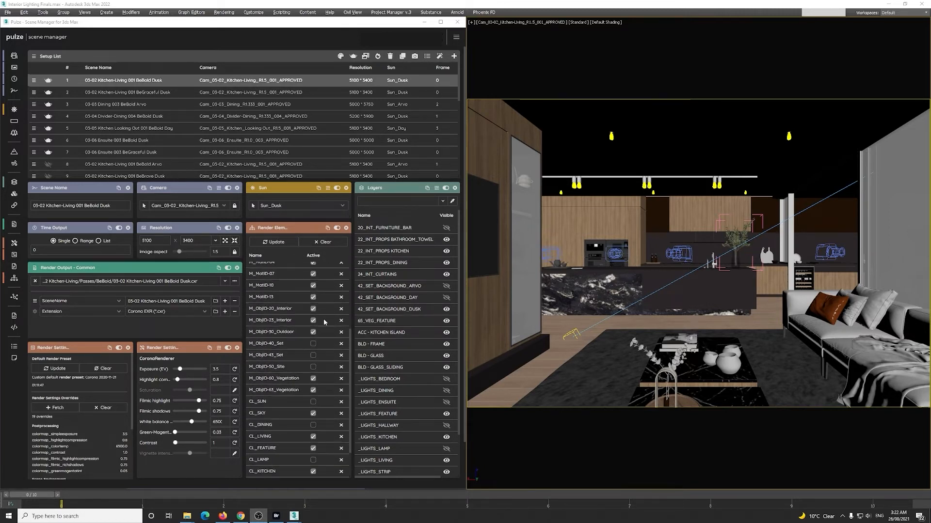
scroll(326, 343, "up", 5)
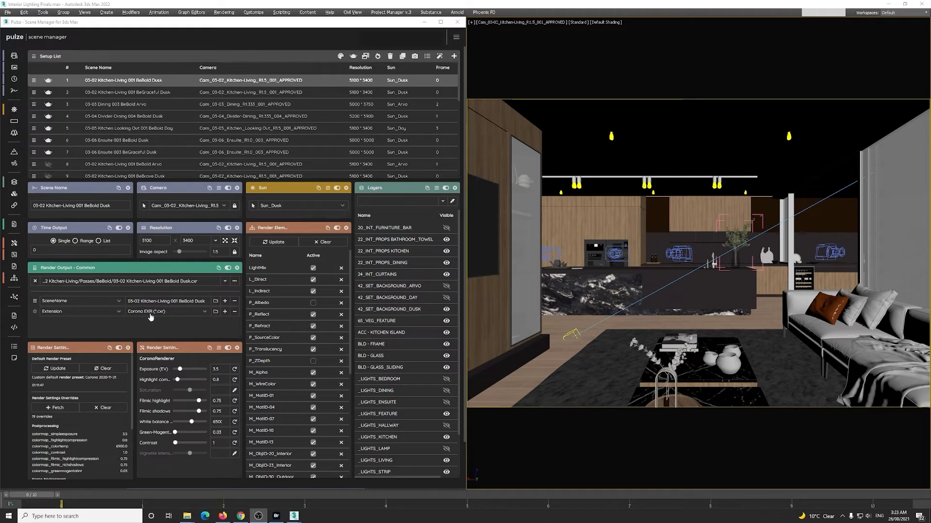
left_click(192, 316)
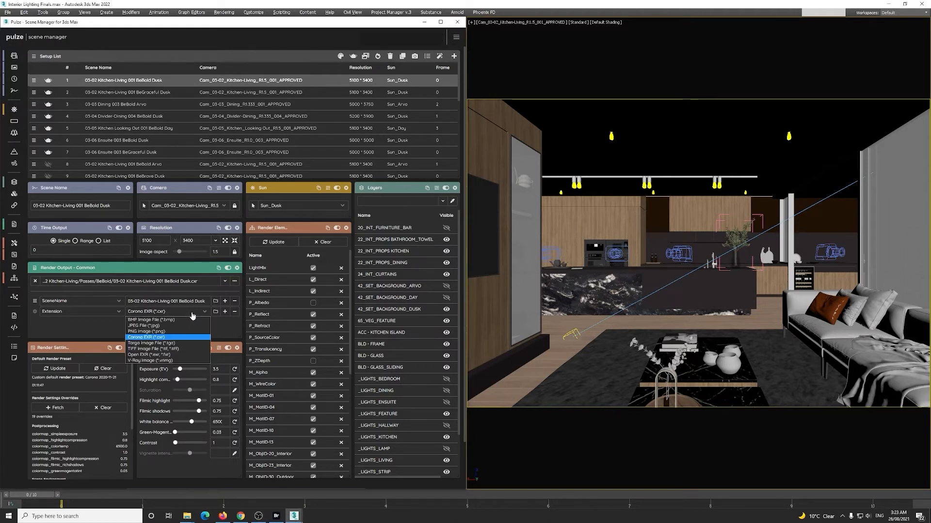
left_click(98, 327)
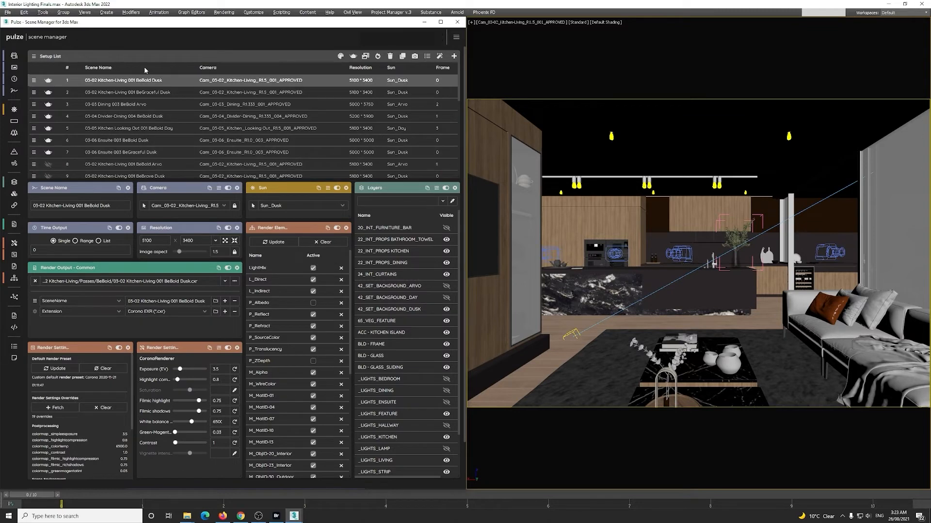
Step: Look through the full list of final setups, from Kitchen-Living to BBQ, checking which are enabled for rendering
scroll(149, 111, "down", 6)
scroll(152, 121, "up", 6)
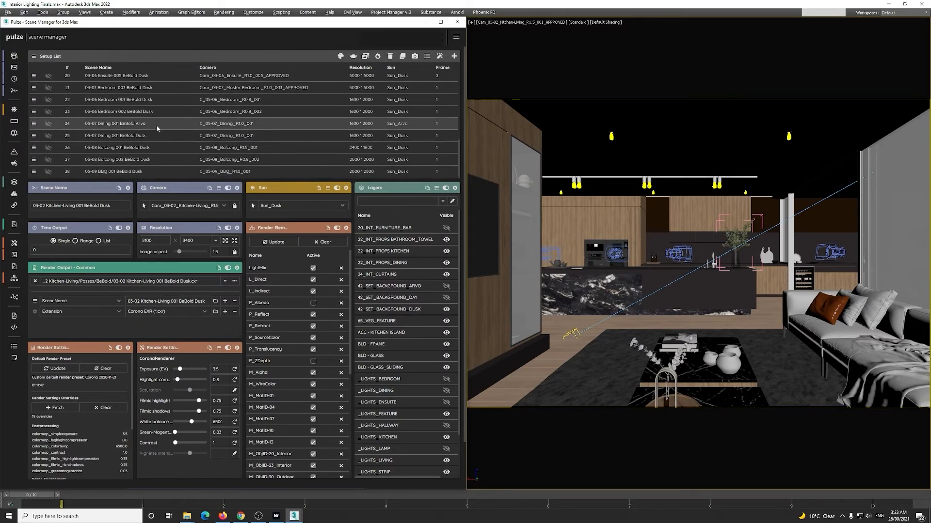
scroll(169, 127, "down", 4)
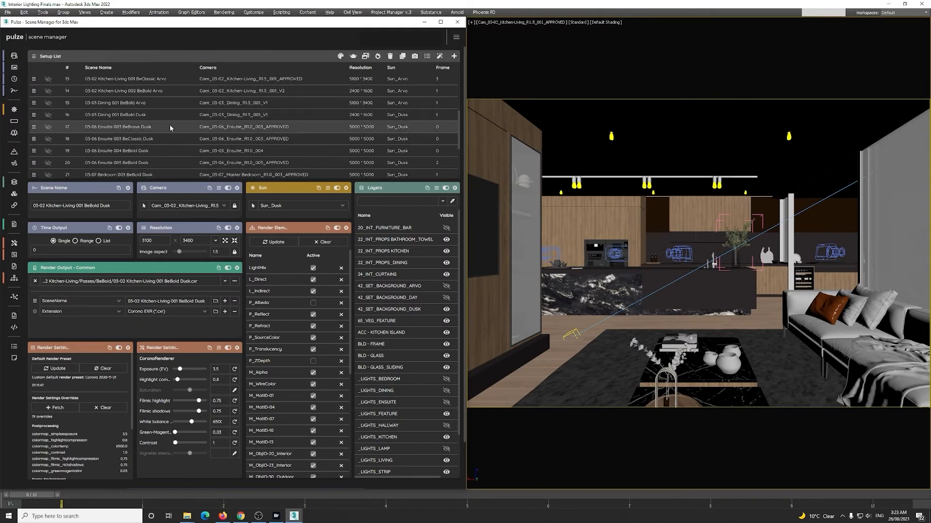
scroll(171, 132, "up", 4)
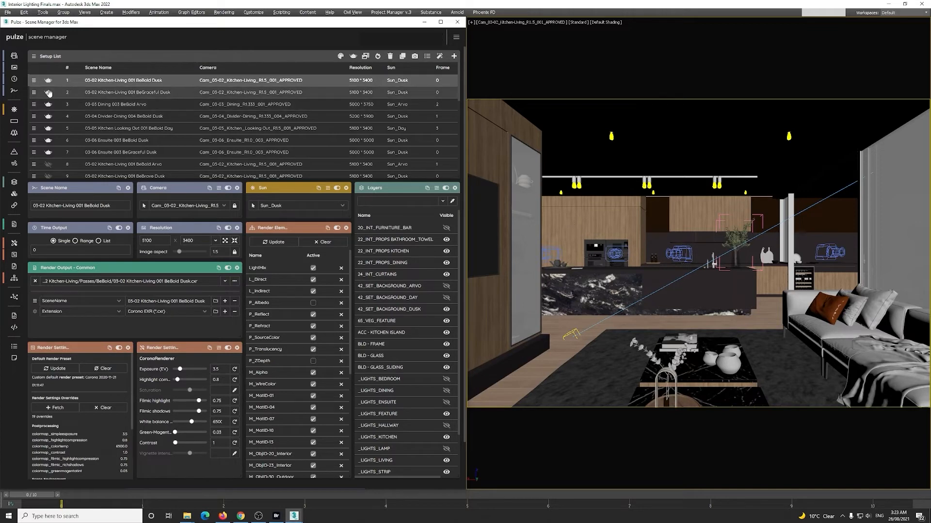
scroll(35, 131, "down", 2)
scroll(35, 133, "up", 2)
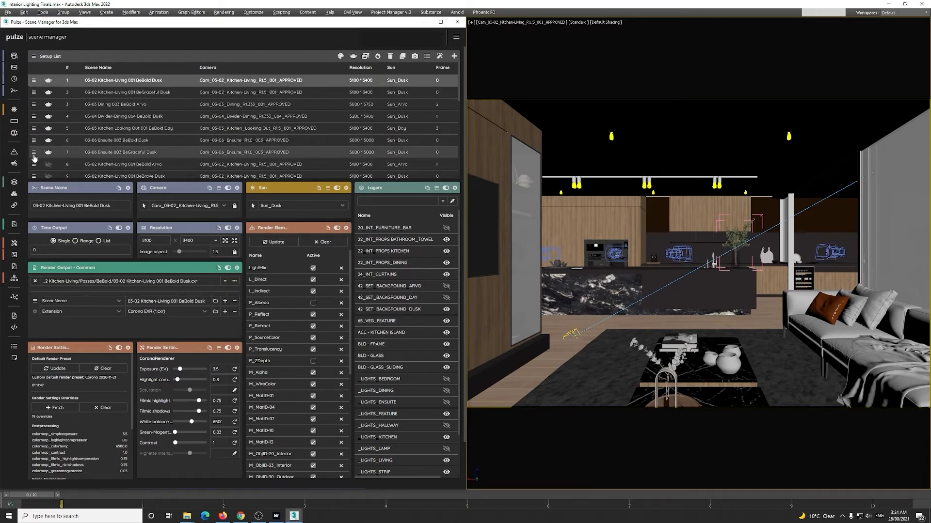
Step: Preview the setup 03-06 Ensuite 003 BeGraceful Dusk and return to 03-02 Kitchen-Living 001 BeBold Dusk
left_click_drag(35, 154, 41, 125)
left_click_drag(41, 125, 42, 125)
left_click(131, 124)
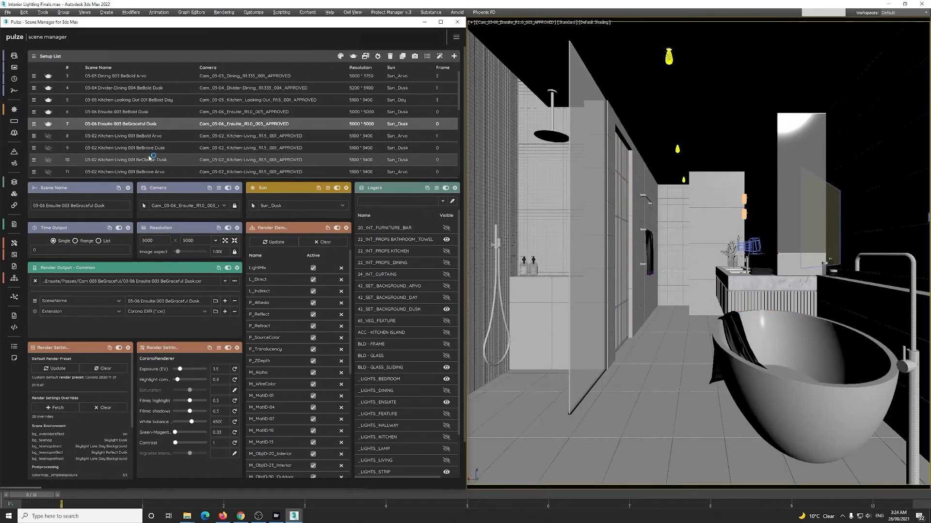
scroll(151, 157, "up", 2)
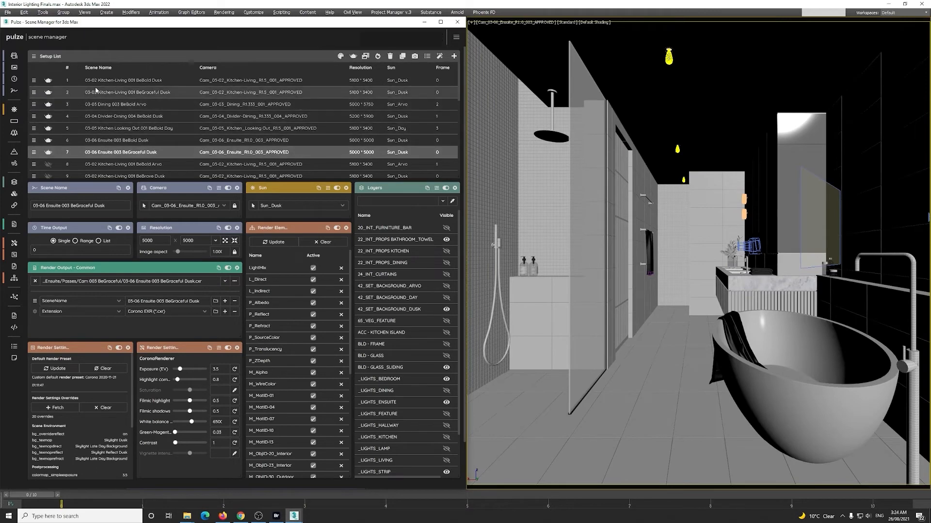
left_click(116, 80)
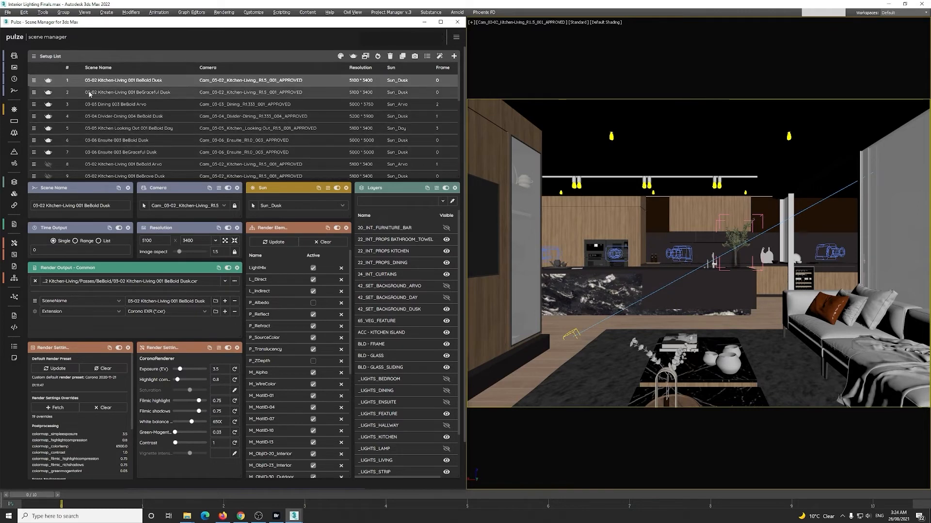
Step: Look over the Kitchen-Living scheme variants and preview 03-03 Dining 003 BeBold Arvo, returning to 03-02 Kitchen-Living 001 BeBold Dusk
scroll(121, 142, "down", 5)
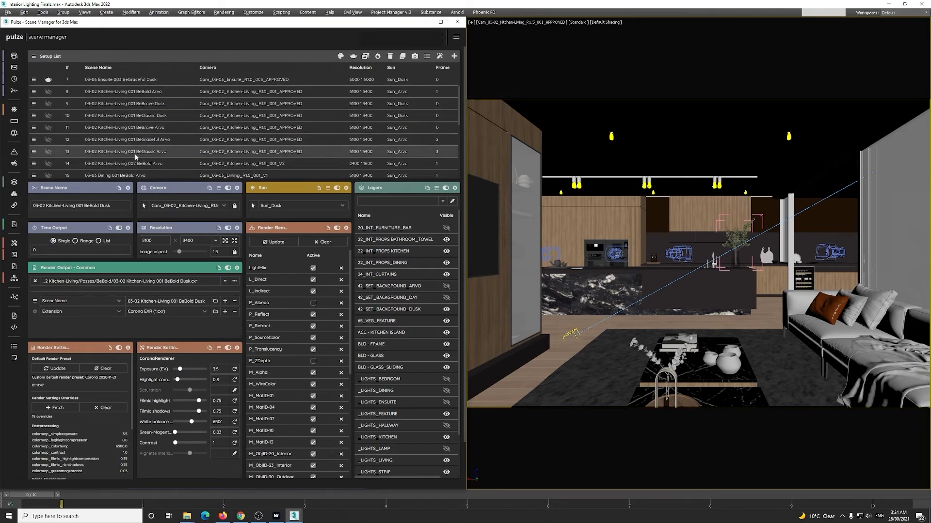
scroll(136, 158, "up", 5)
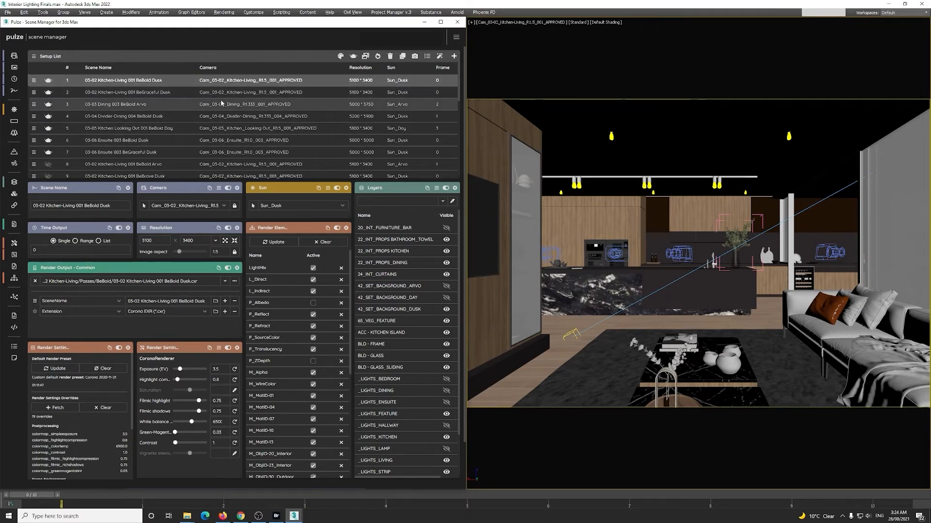
scroll(255, 127, "down", 3)
scroll(254, 136, "up", 3)
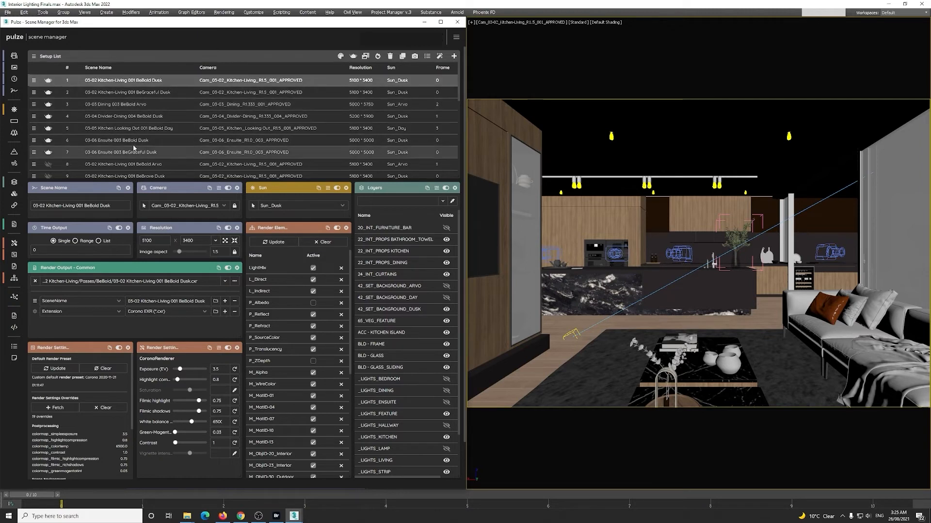
left_click(140, 104)
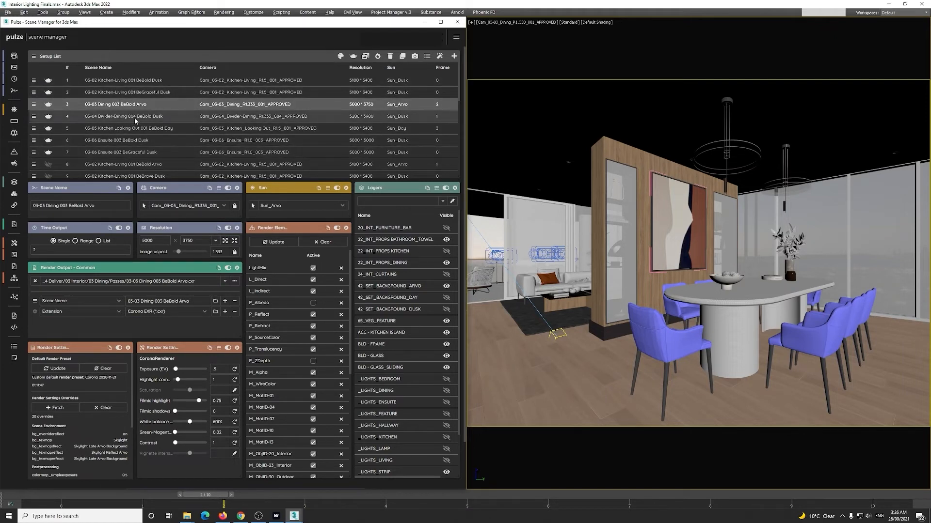
left_click(139, 80)
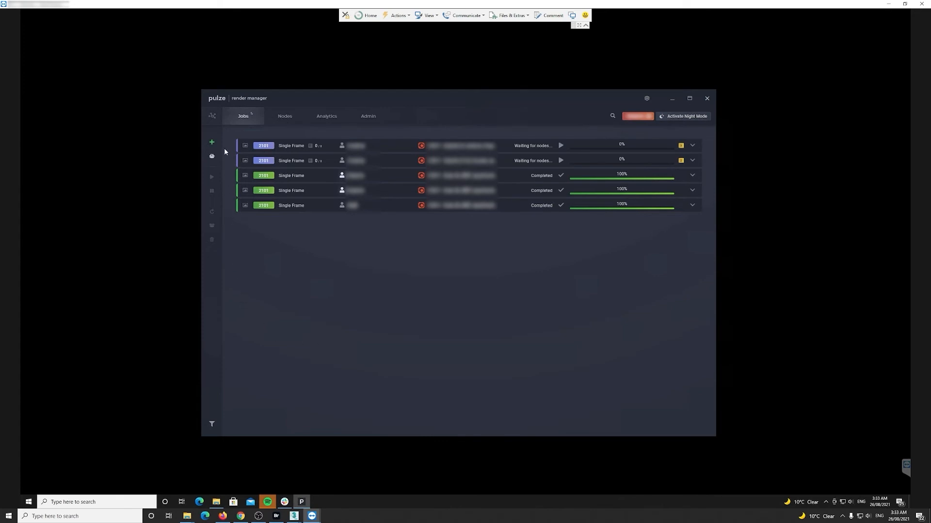
Step: In Pulze Render Manager, start a new render job from the scene file Interior Lighting Finals.max in the 05 Lighting folder
left_click(212, 142)
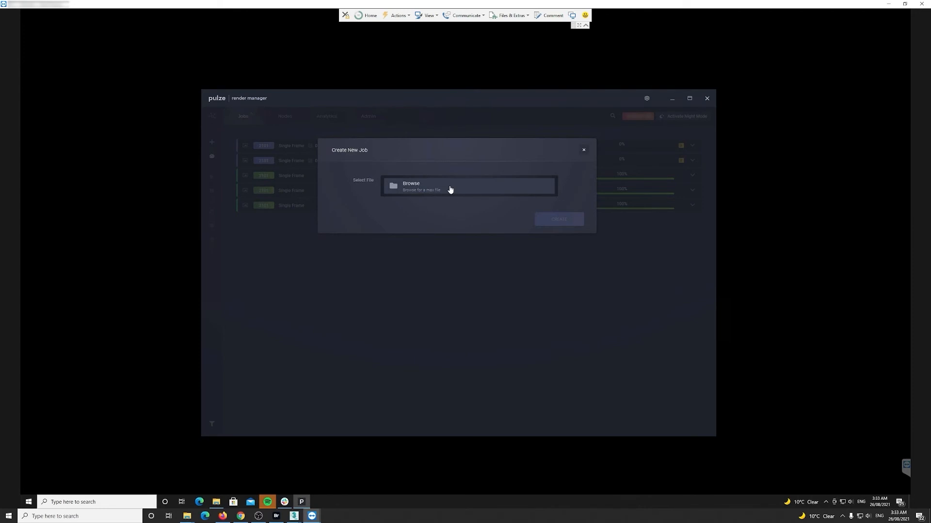
left_click(449, 189)
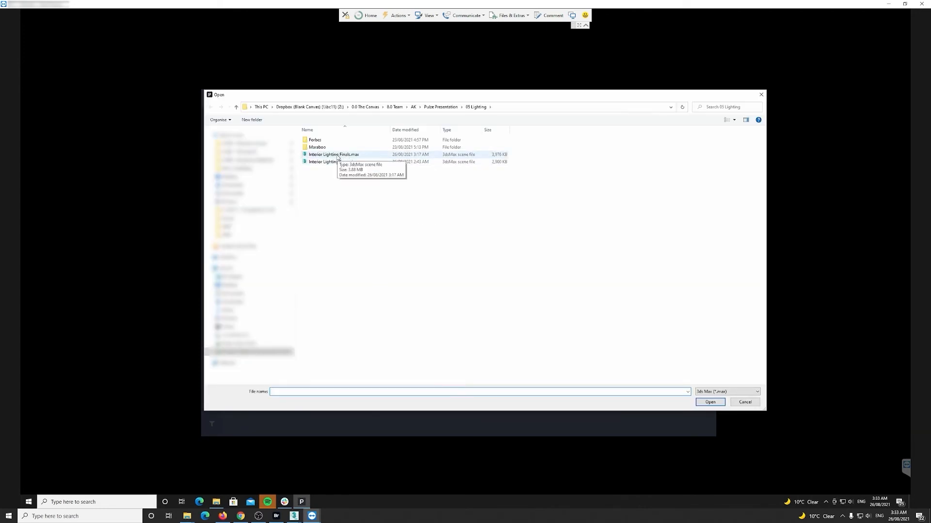
left_click(337, 156)
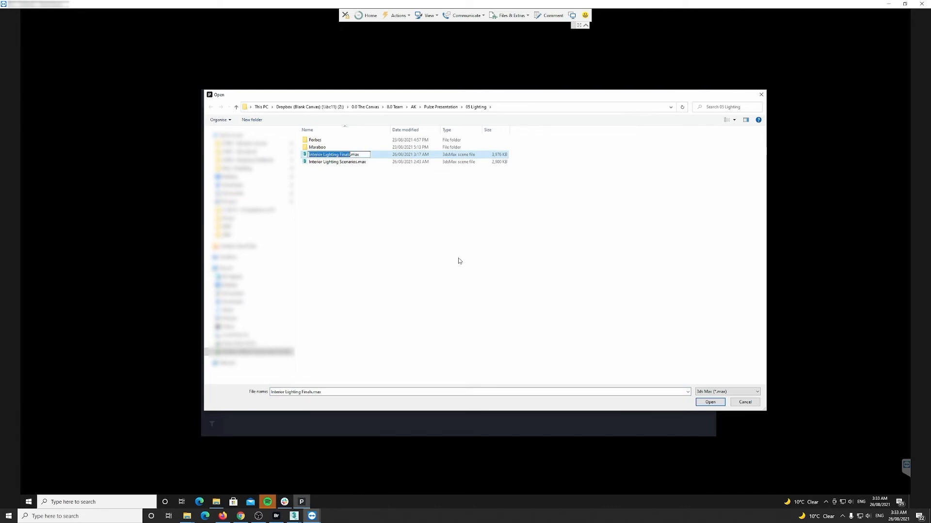
double_click(340, 157)
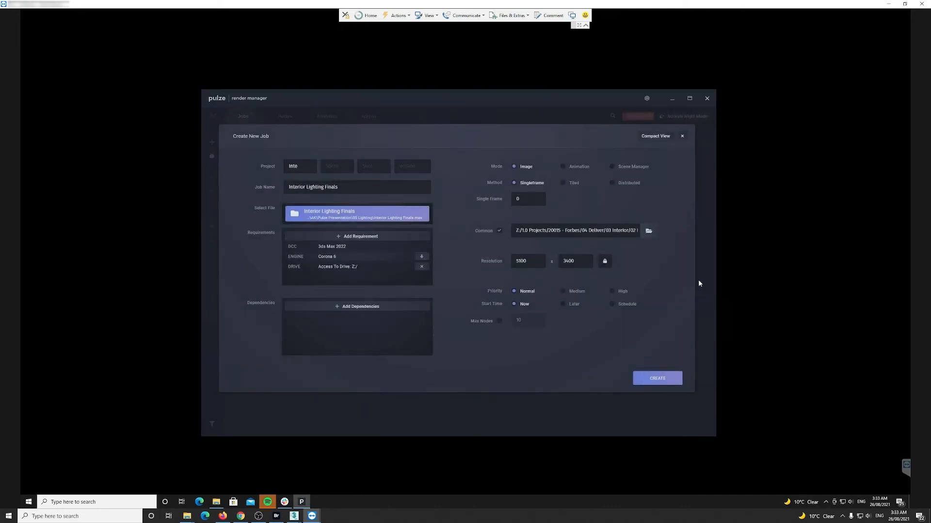
Step: Set the job's mode to Scene Manager, check which setups in the setup list are enabled, and create the render jobs
left_click(611, 168)
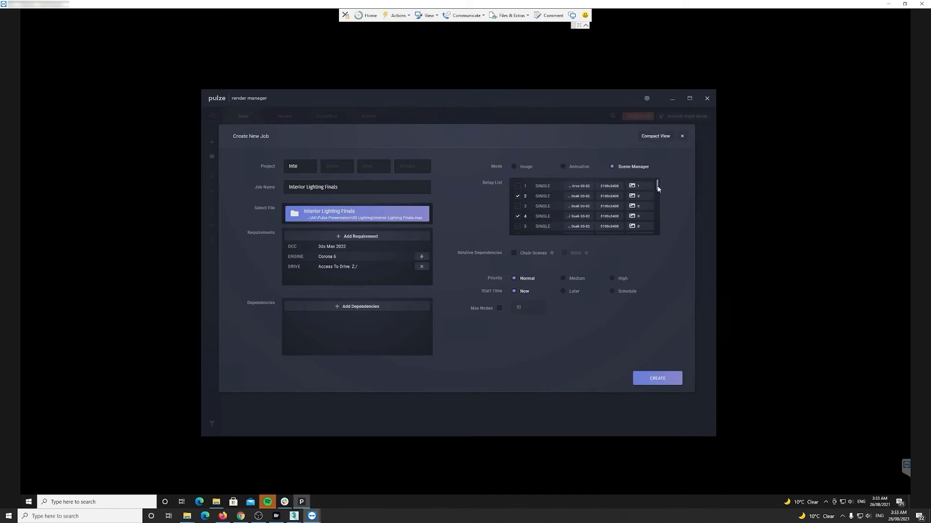
mouse_move(658, 185)
left_mouse_down()
mouse_move(659, 227)
mouse_move(659, 184)
left_mouse_up()
left_click_drag(658, 185, 662, 208)
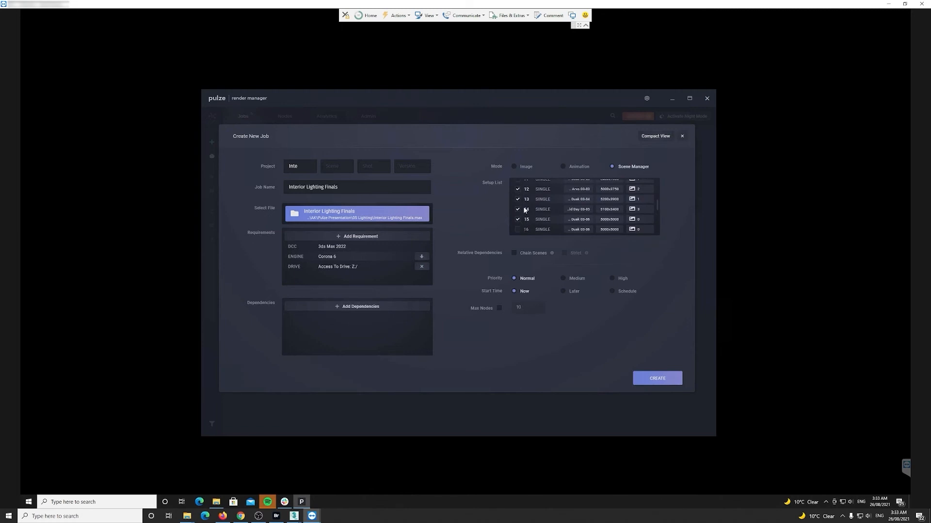
left_click_drag(658, 206, 657, 182)
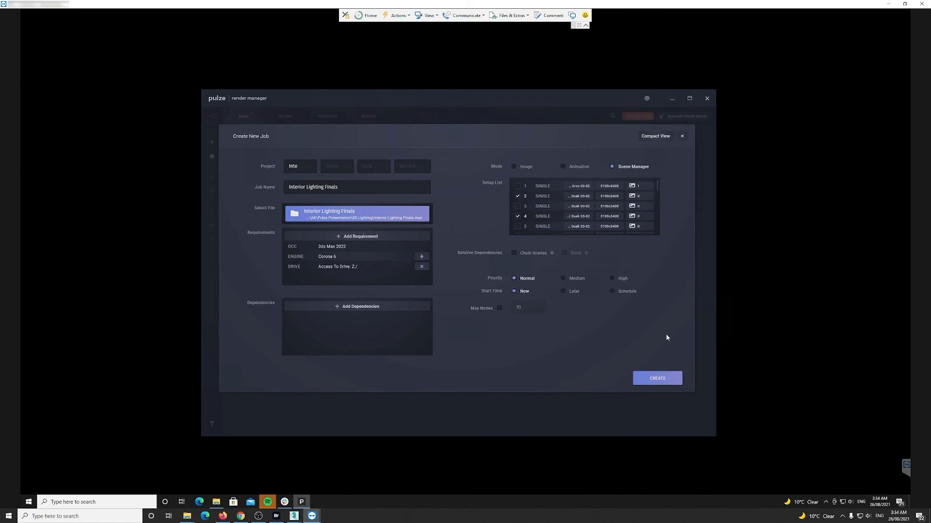
left_click(663, 379)
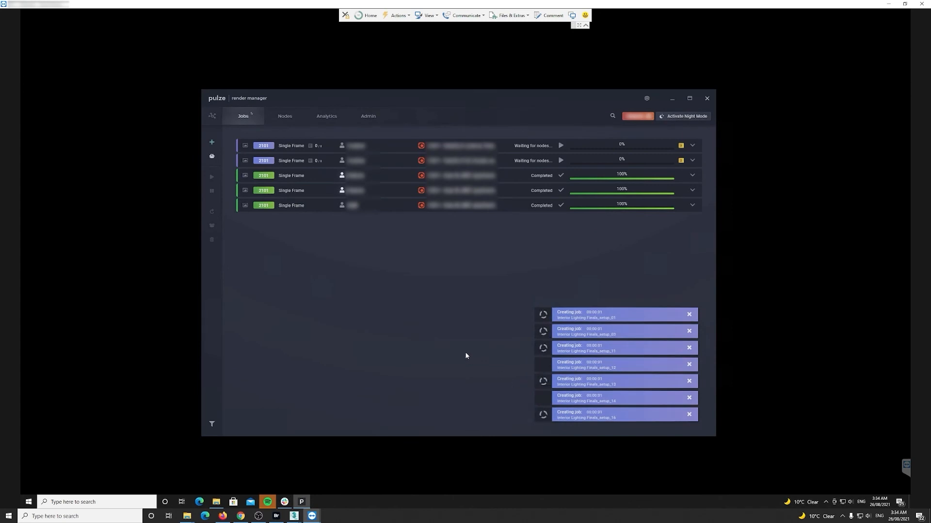